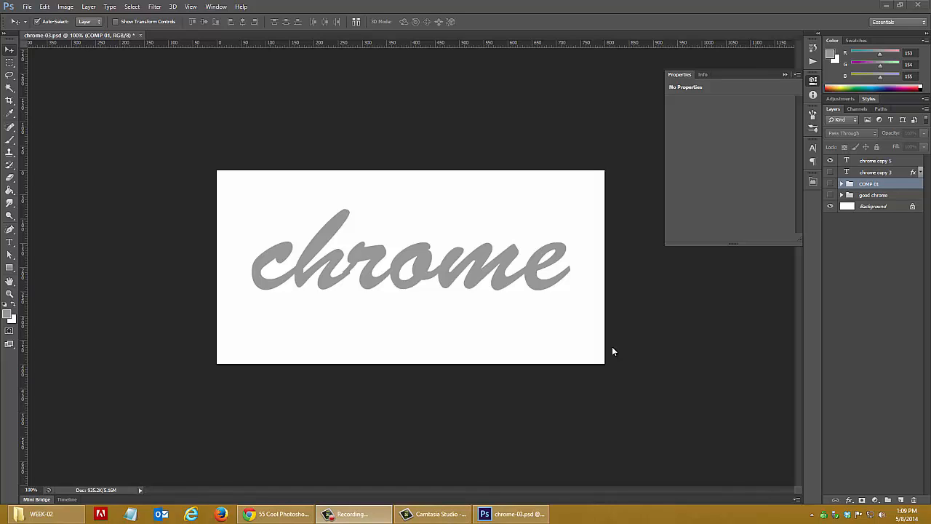
Check the document's pixel dimensions, print size and resolution in the Image Size settings
{"action": "left_click", "coordinate": [68, 10]}
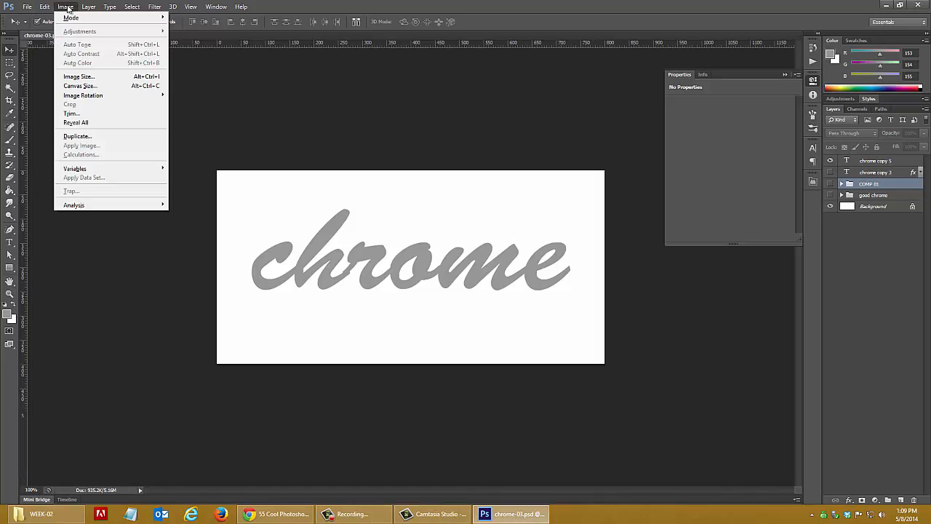
{"action": "left_click", "coordinate": [101, 76]}
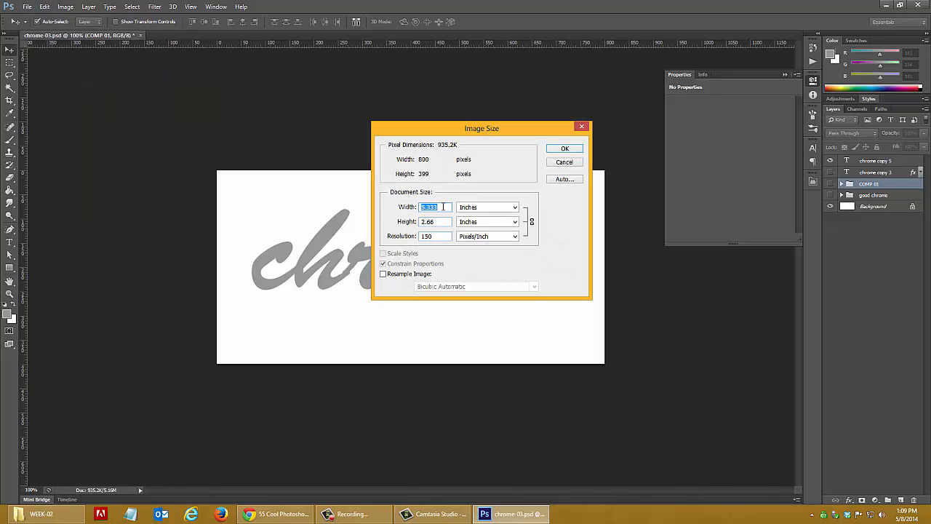
{"action": "left_click", "coordinate": [506, 210]}
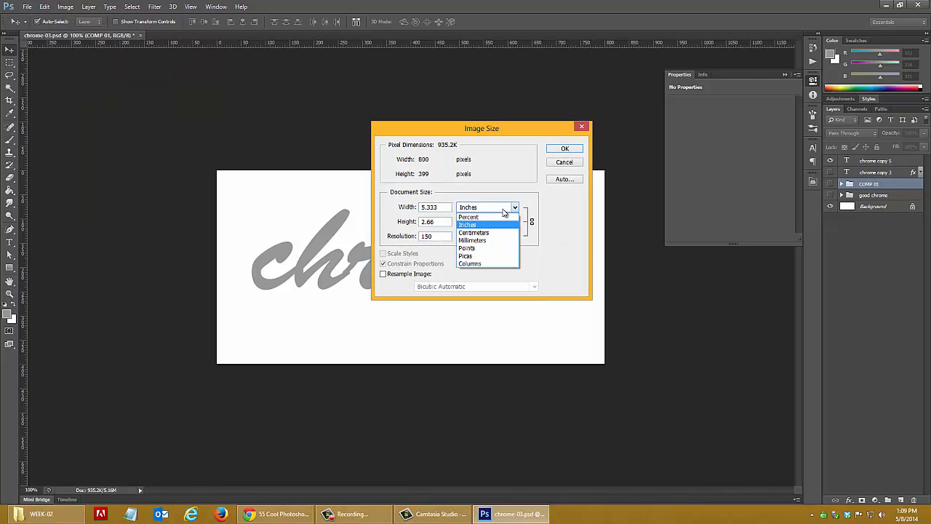
{"action": "left_click", "coordinate": [468, 224]}
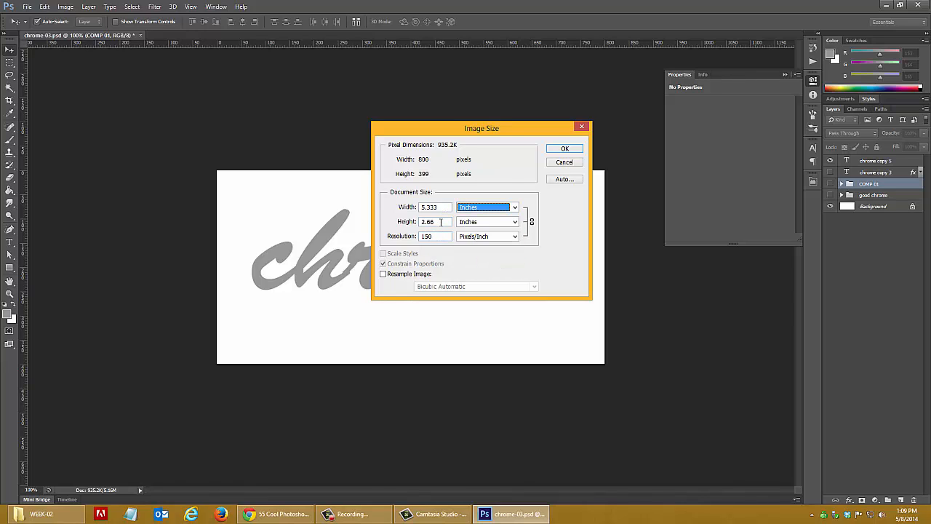
{"action": "left_click", "coordinate": [440, 222]}
{"action": "left_click", "coordinate": [561, 148]}
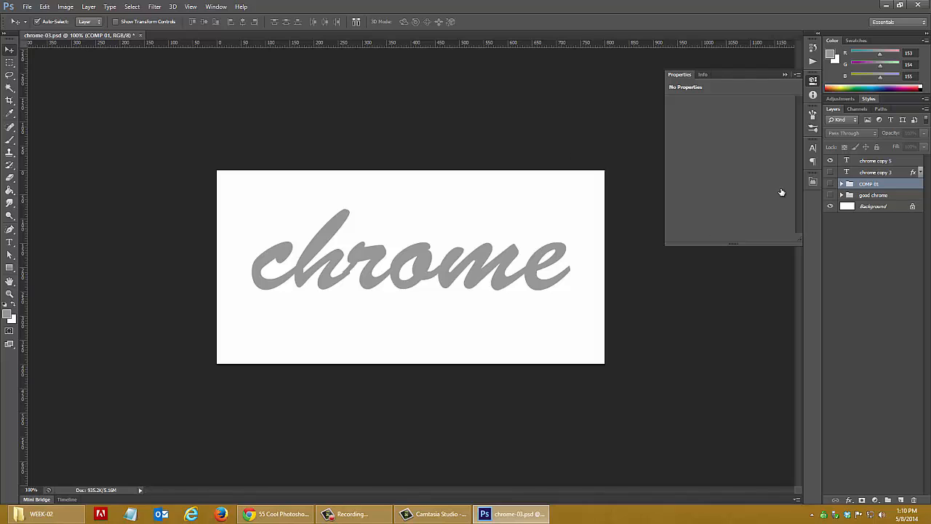
Add Bevel & Emboss to the chrome copy 5 text layer, using the Emboss style and the Rolling Slope - Descending gloss contour
{"action": "left_click", "coordinate": [868, 163]}
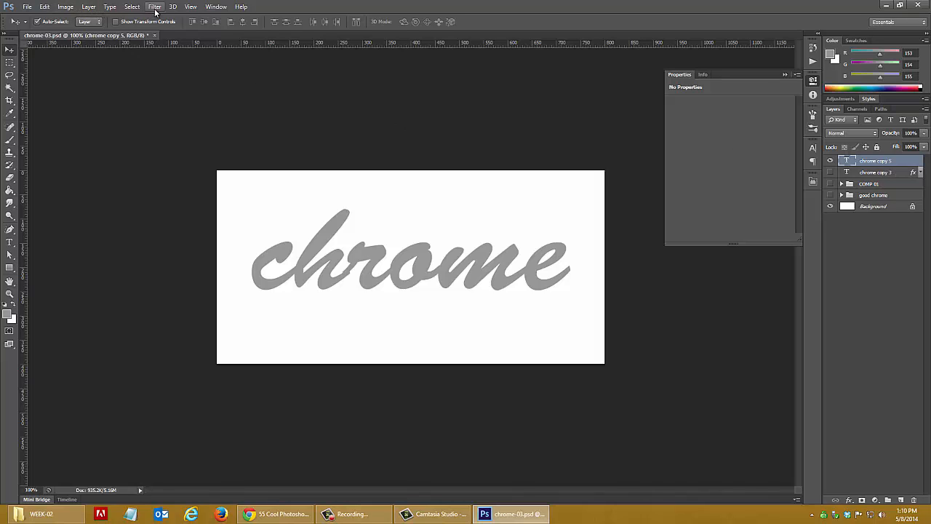
{"action": "double_click", "coordinate": [916, 161]}
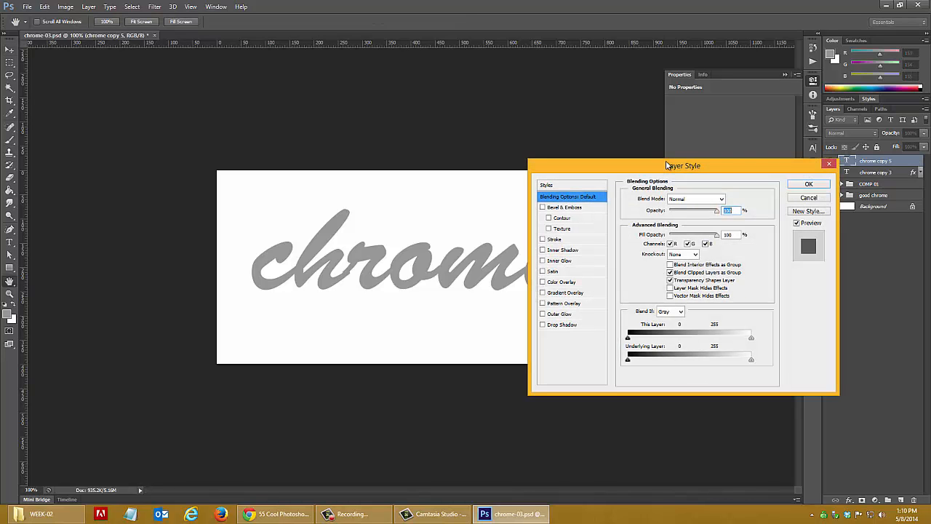
{"action": "left_click_drag", "start_coordinate": [686, 167], "coordinate": [744, 145]}
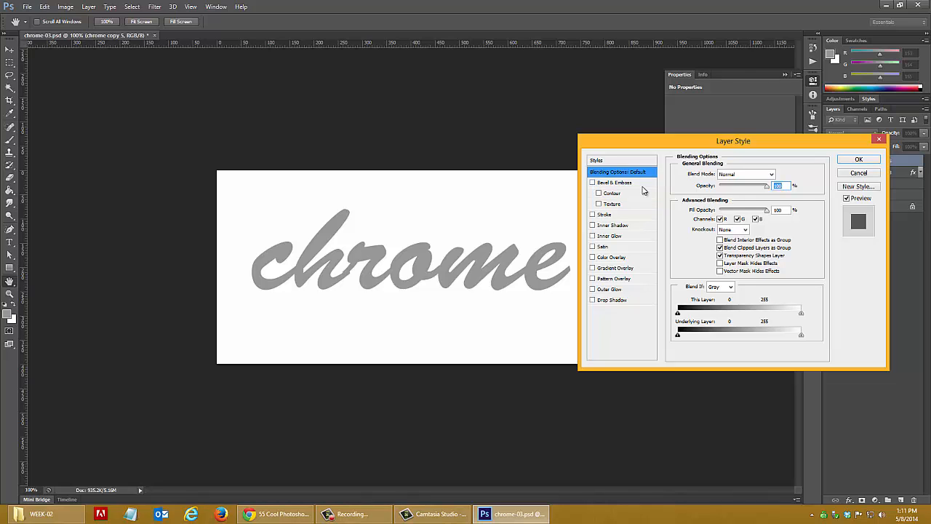
{"action": "left_click", "coordinate": [628, 189]}
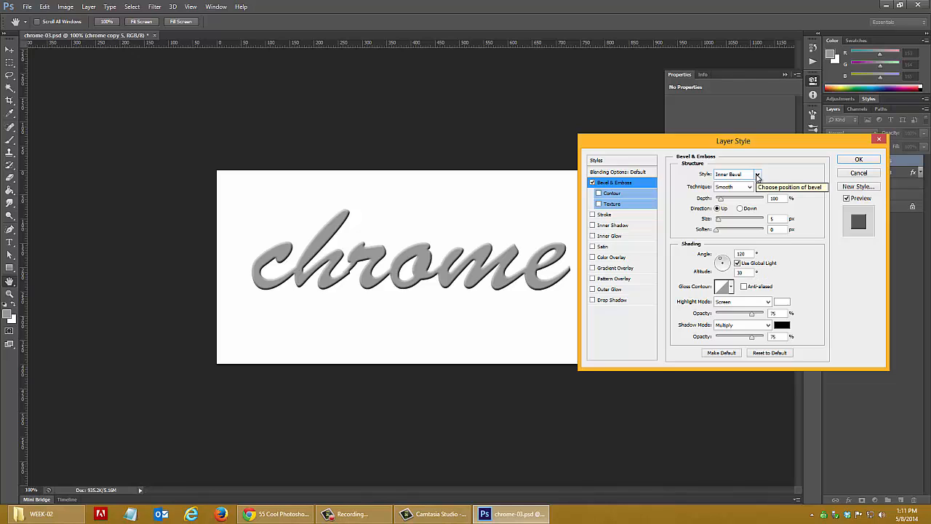
{"action": "left_click", "coordinate": [757, 176]}
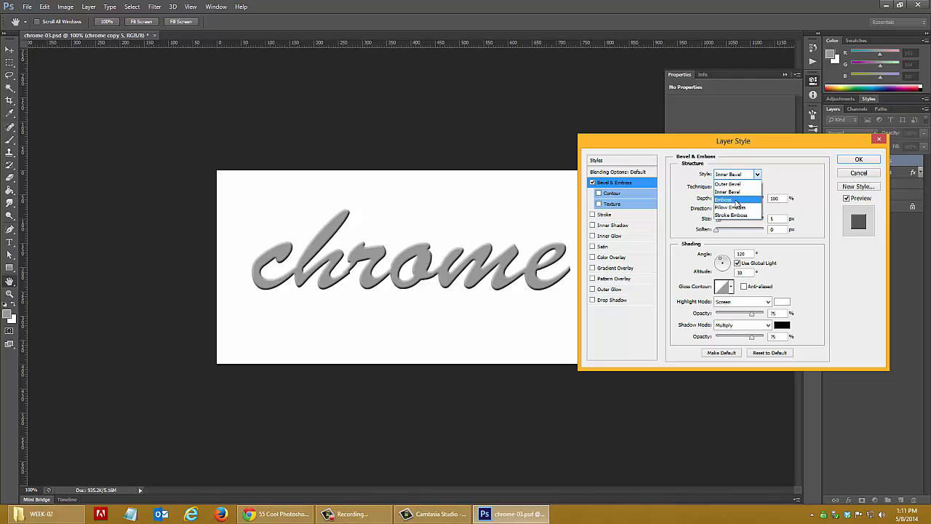
{"action": "left_click", "coordinate": [737, 200]}
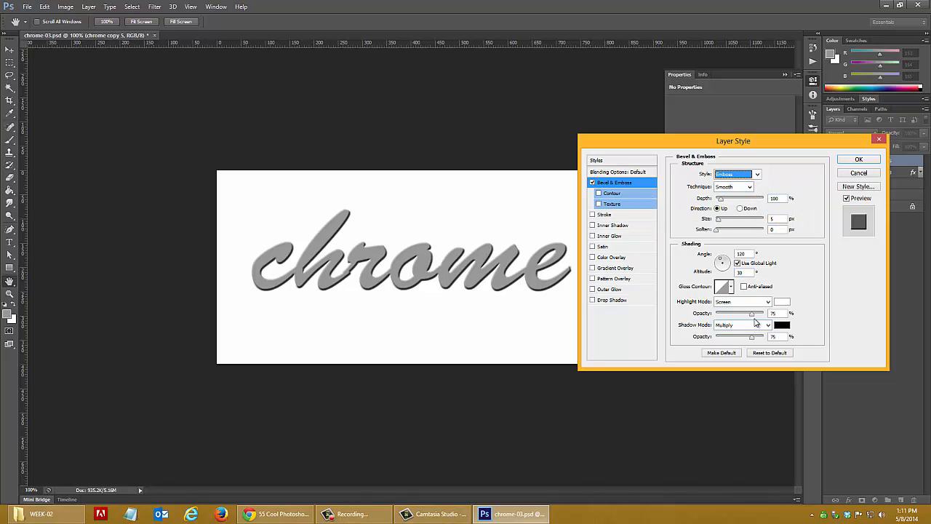
{"action": "left_click", "coordinate": [730, 288]}
{"action": "left_click", "coordinate": [723, 328]}
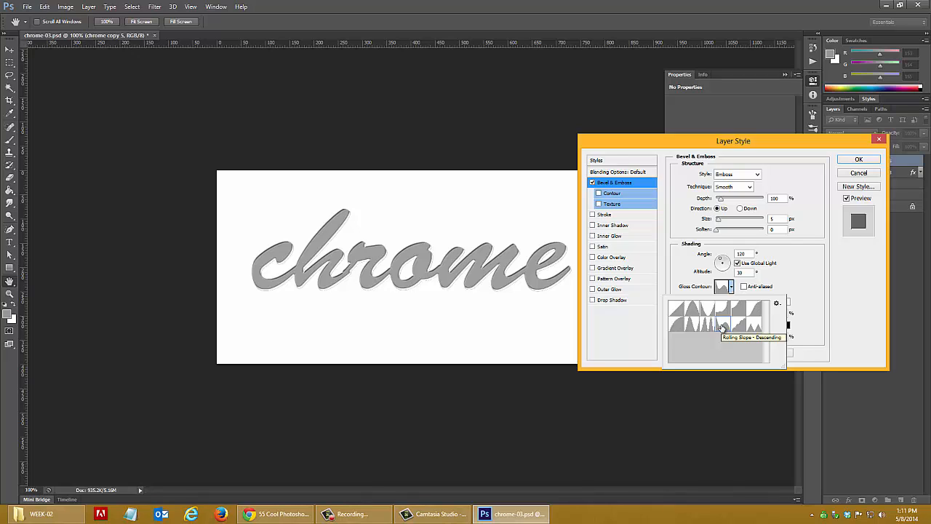
Enable the bevel's Contour option with the Rolling Slope - Descending shape and anti-aliasing
{"action": "left_click", "coordinate": [599, 196]}
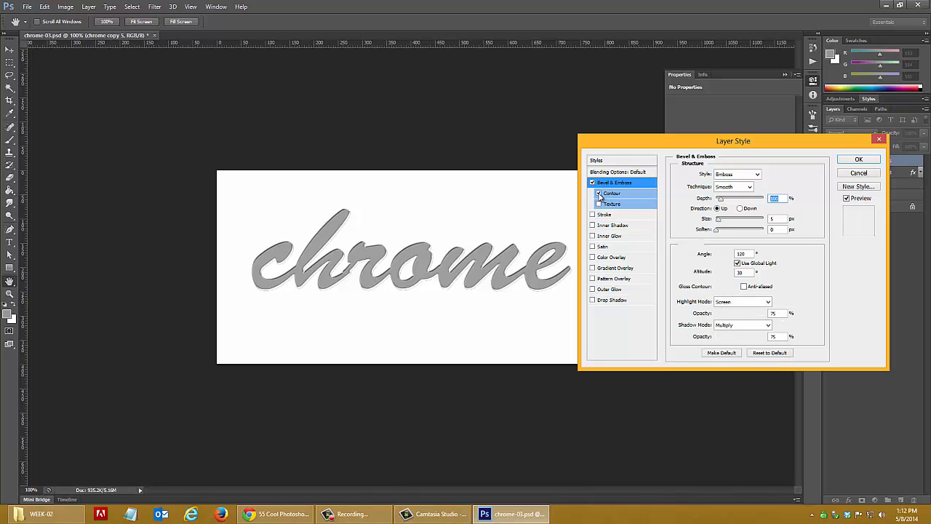
{"action": "left_click", "coordinate": [600, 194]}
{"action": "left_click", "coordinate": [620, 200]}
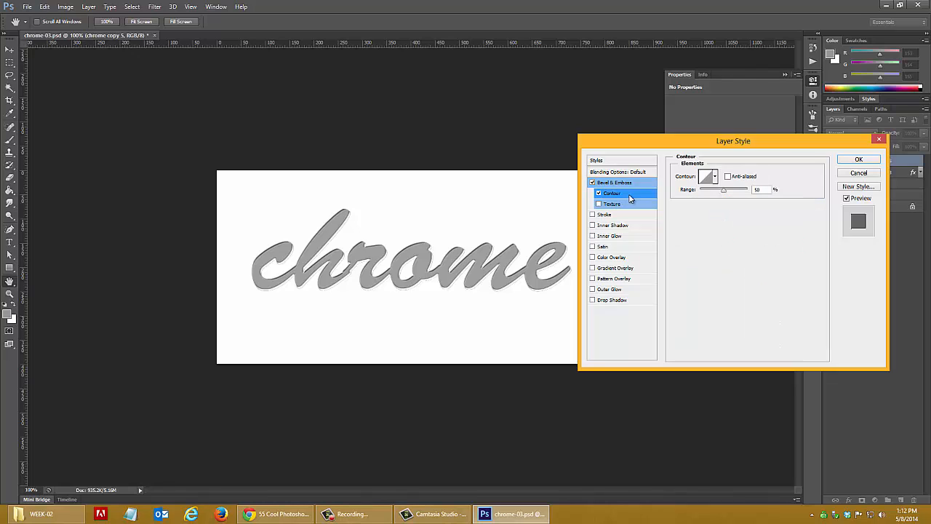
{"action": "left_click", "coordinate": [715, 177]}
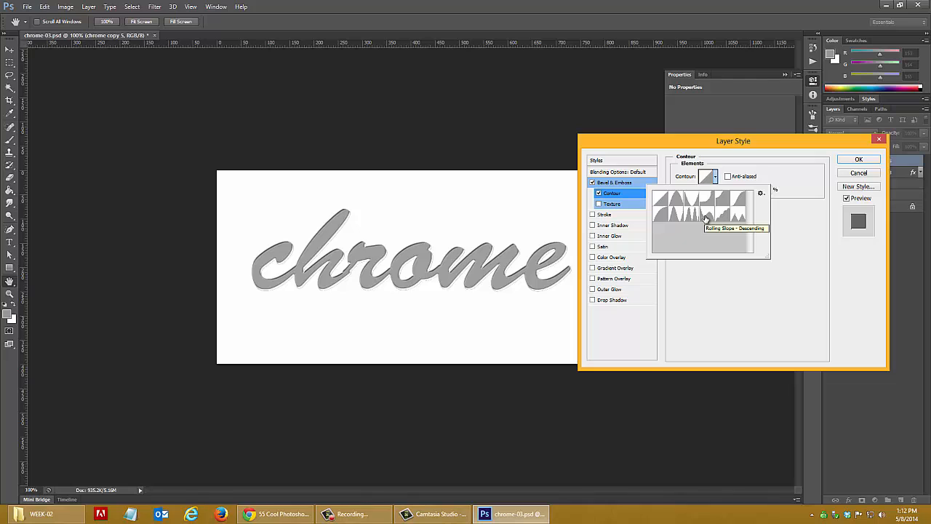
{"action": "left_click", "coordinate": [705, 218]}
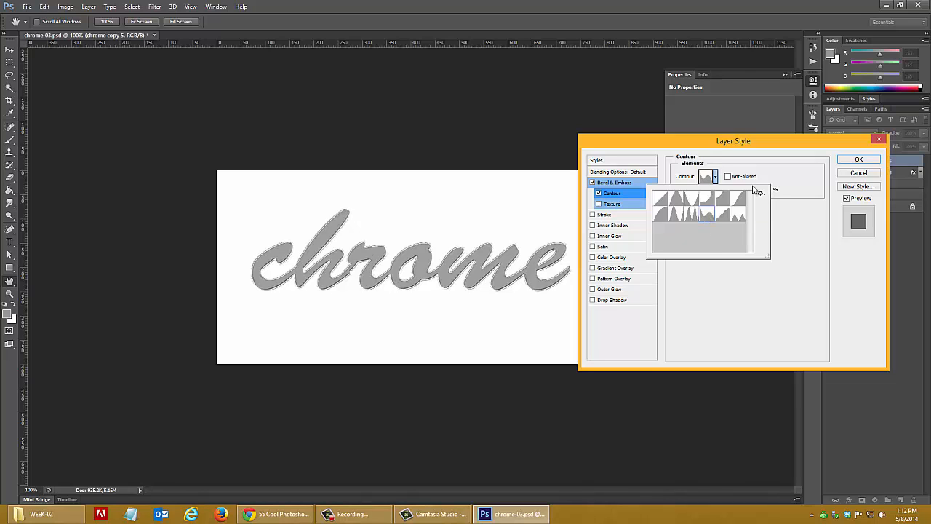
{"action": "left_click", "coordinate": [729, 179]}
{"action": "left_click", "coordinate": [728, 176]}
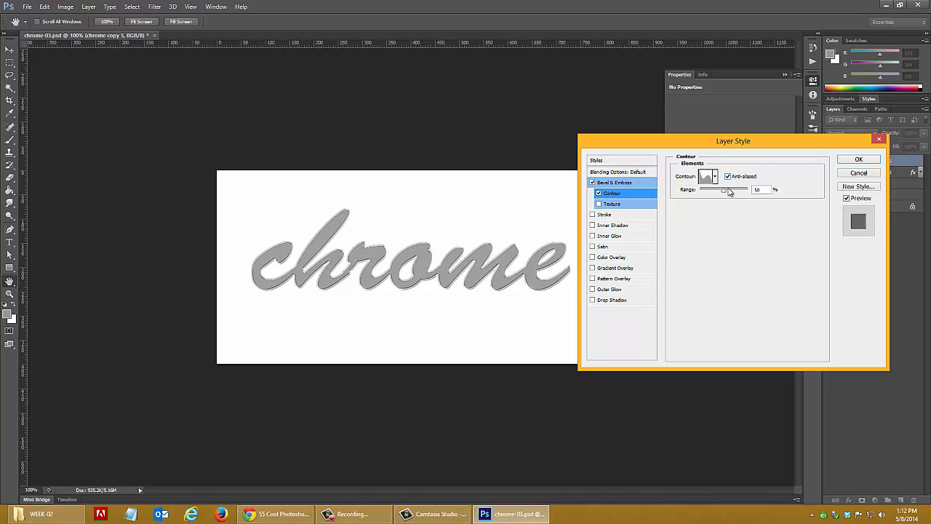
{"action": "left_click", "coordinate": [626, 185]}
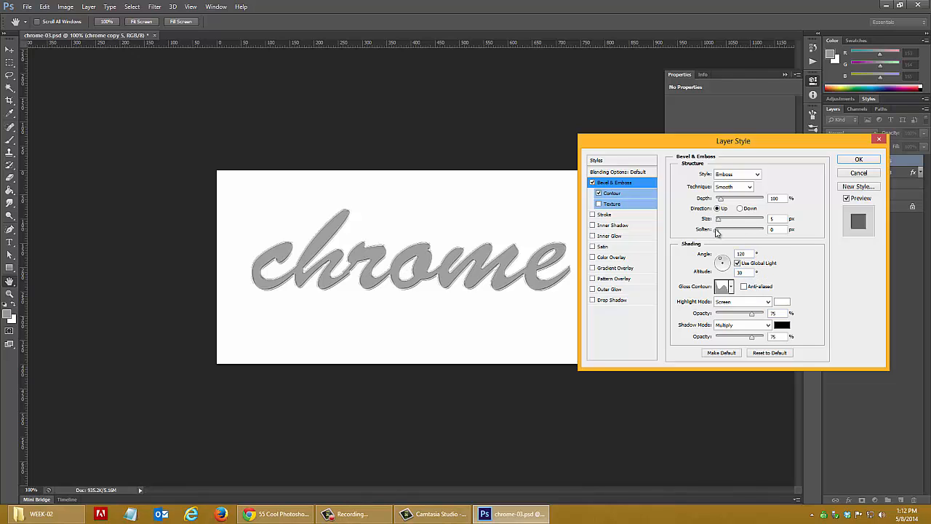
Add an Inner Shadow effect without an Inner Glow, setting its choke to 88% and size to 7 px
{"action": "left_click", "coordinate": [610, 237]}
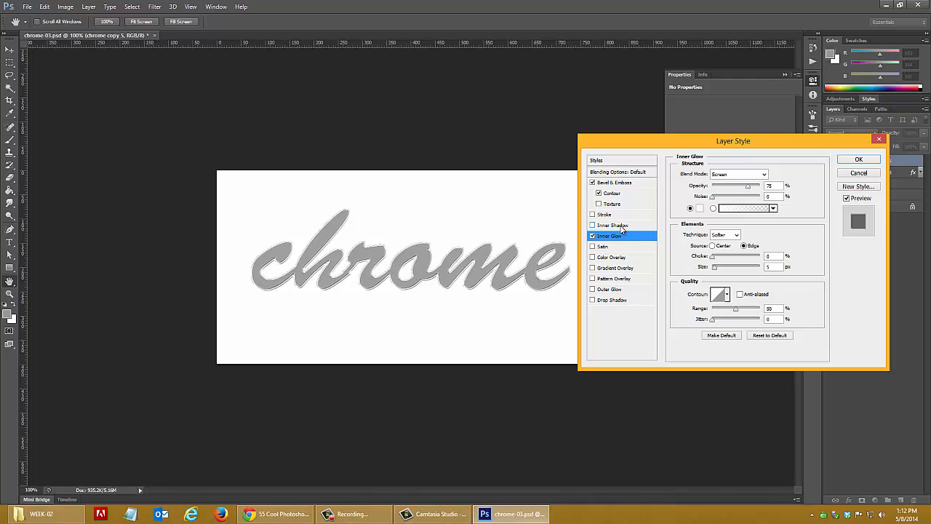
{"action": "left_click", "coordinate": [618, 227]}
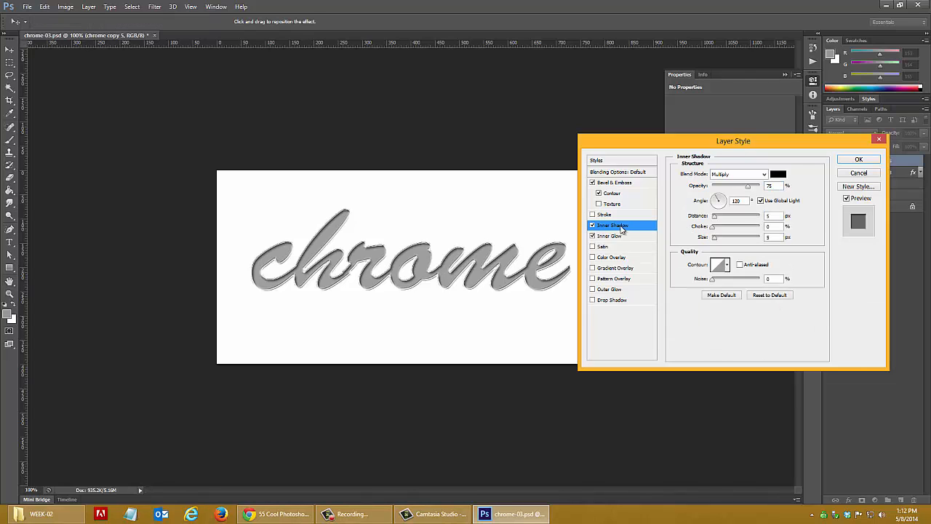
{"action": "left_click", "coordinate": [593, 237]}
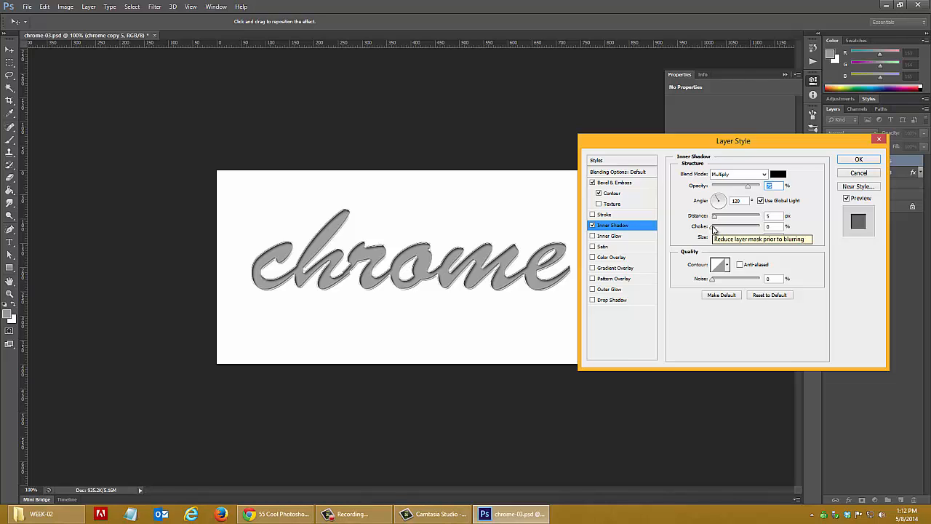
{"action": "mouse_move", "coordinate": [713, 228]}
{"action": "left_mouse_down"}
{"action": "mouse_move", "coordinate": [760, 229]}
{"action": "mouse_move", "coordinate": [711, 244]}
{"action": "left_mouse_up"}
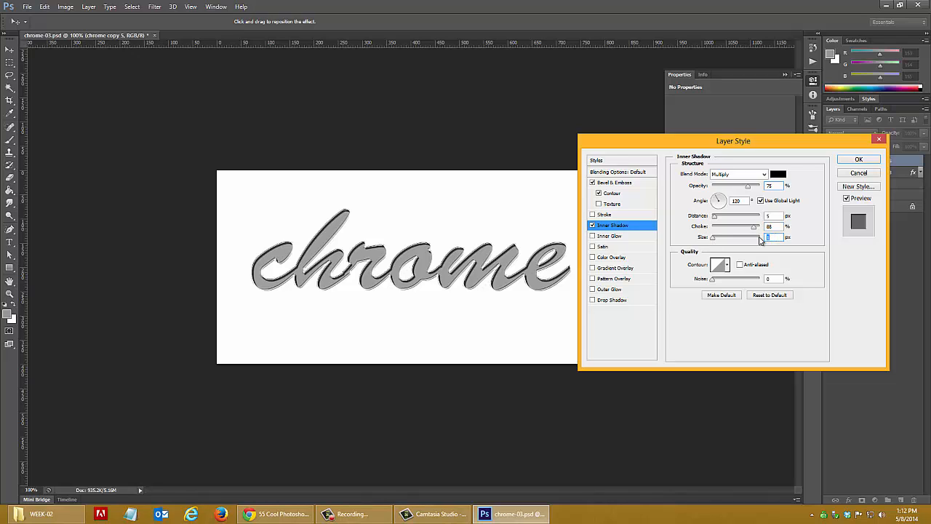
{"action": "type", "text": "5"}
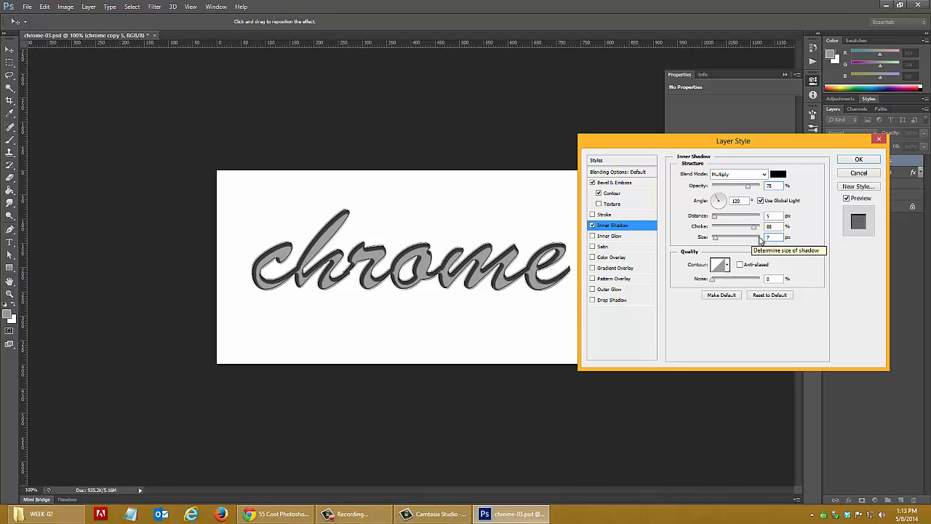
Give the inner shadow an anti-aliased Rolling Slope - Descending contour and apply the layer style
{"action": "left_click", "coordinate": [727, 264]}
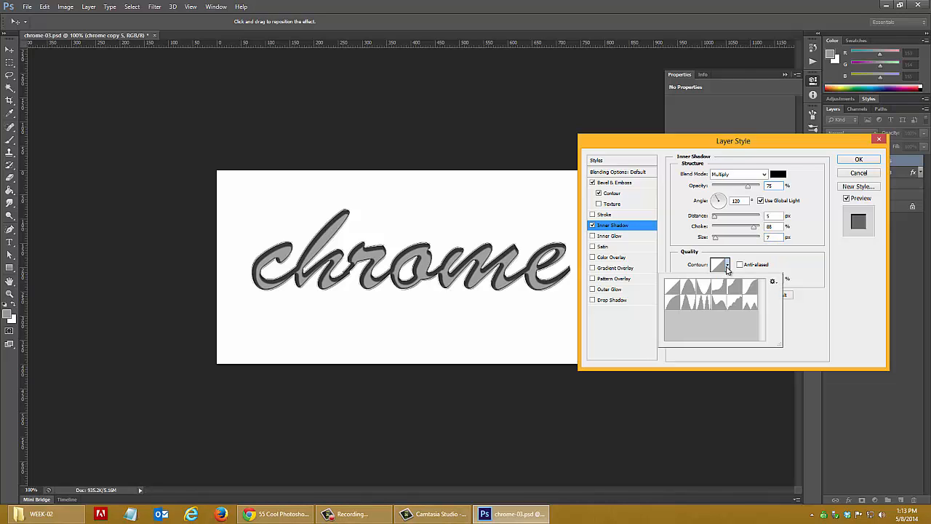
{"action": "left_click", "coordinate": [721, 306]}
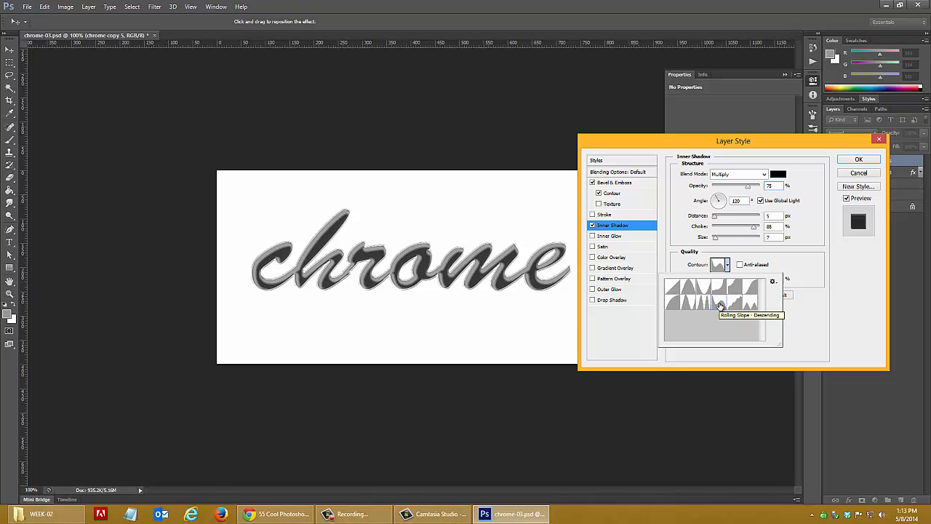
{"action": "left_click", "coordinate": [740, 266]}
{"action": "left_click", "coordinate": [740, 265]}
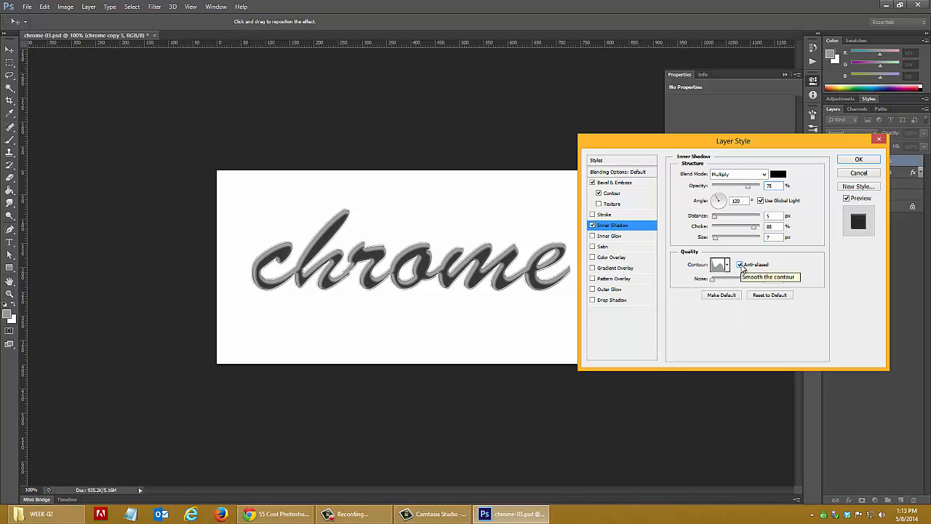
{"action": "left_click", "coordinate": [860, 160]}
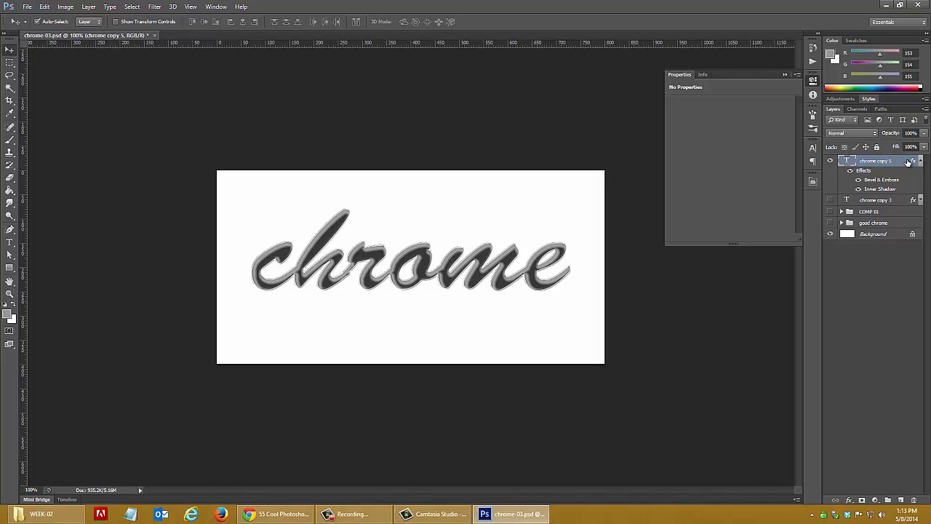
Compare the chrome text with its Inner Shadow and Bevel & Emboss effects switched off and on again
{"action": "right_click", "coordinate": [911, 162]}
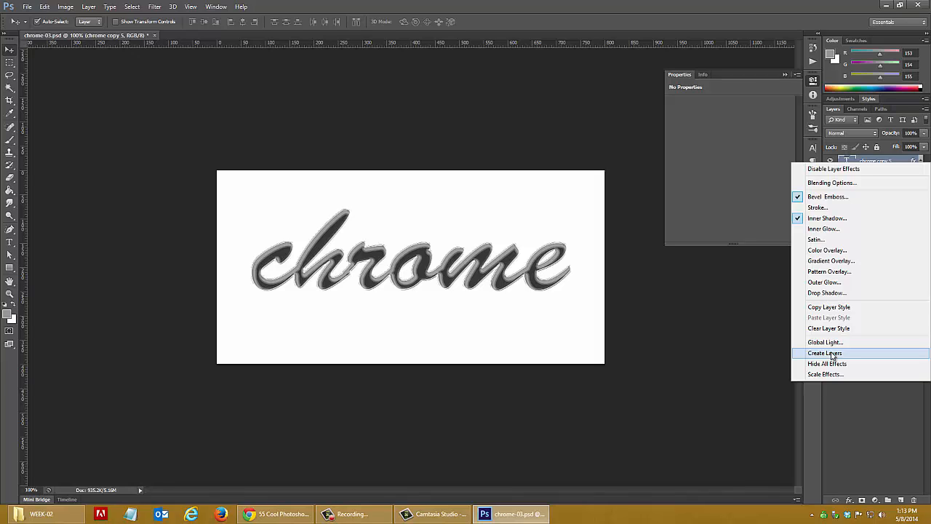
{"action": "left_click", "coordinate": [707, 352]}
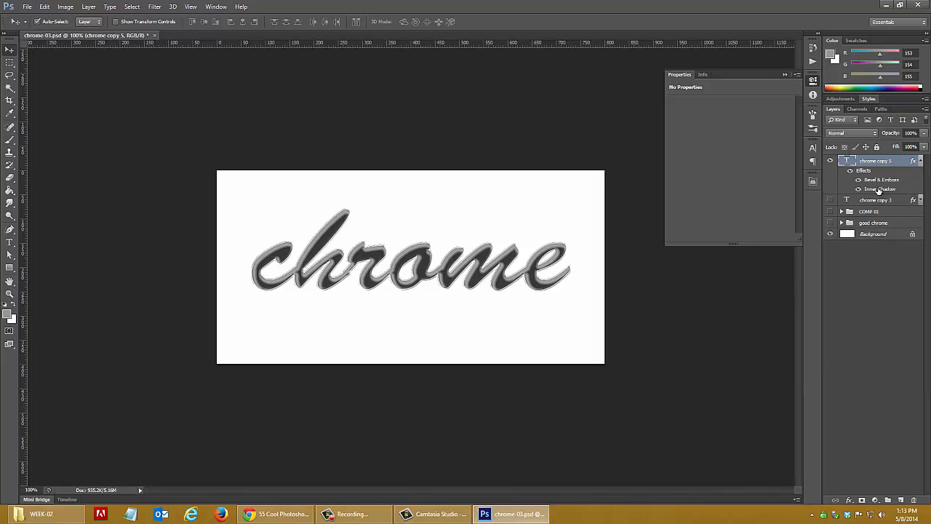
{"action": "left_click", "coordinate": [859, 189]}
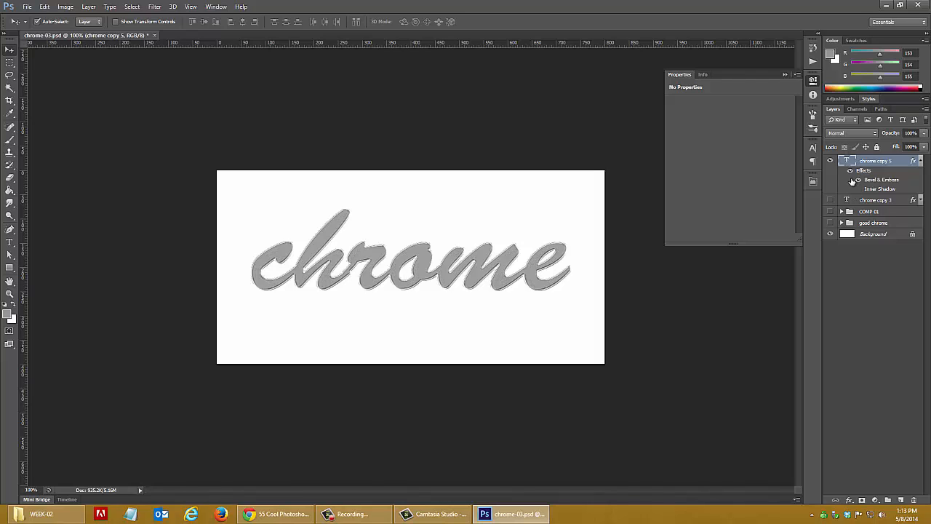
{"action": "left_click", "coordinate": [859, 181]}
{"action": "left_click", "coordinate": [858, 189]}
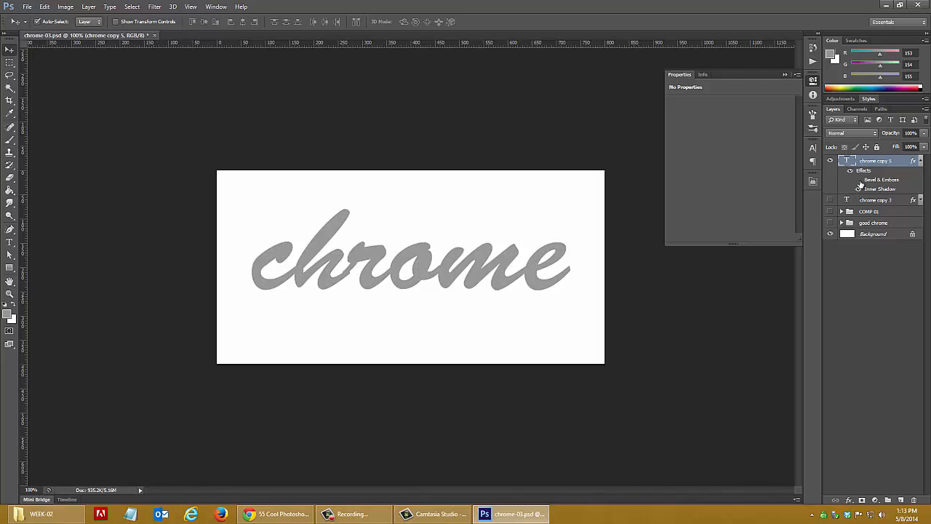
{"action": "left_click", "coordinate": [860, 181]}
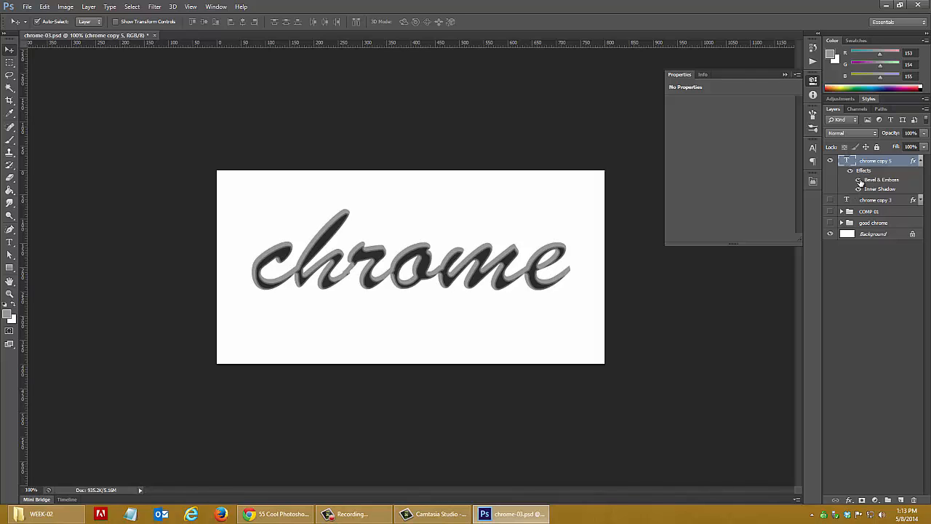
Convert the chrome copy 5 layer's effects into separate layers and hide the Background layer
{"action": "right_click", "coordinate": [916, 162]}
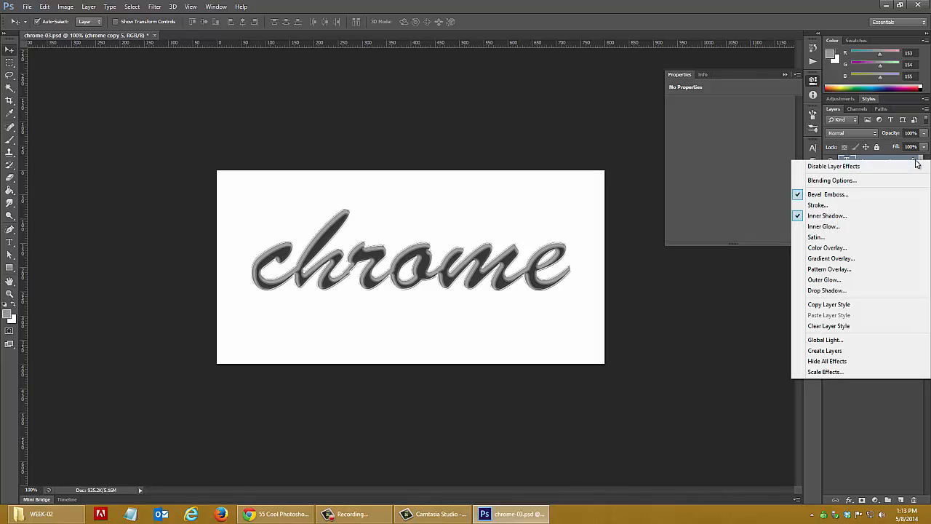
{"action": "left_click", "coordinate": [843, 353]}
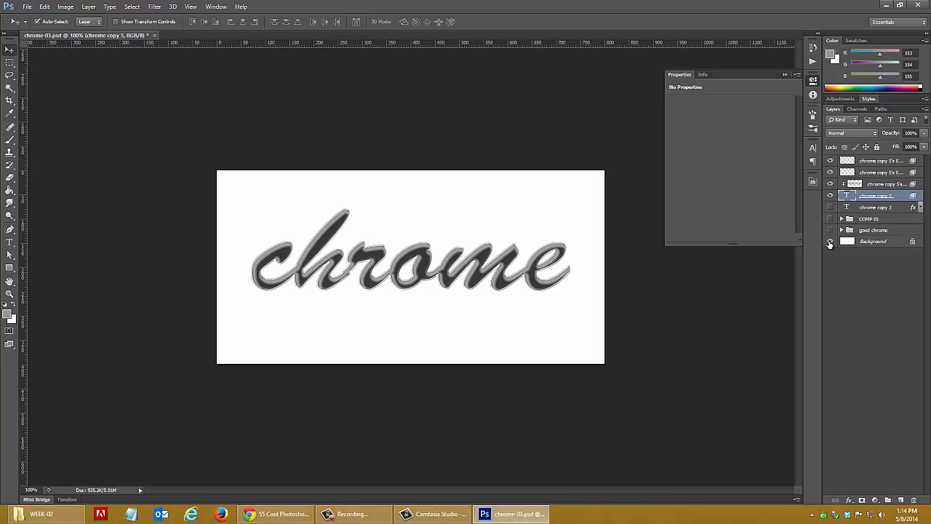
{"action": "left_click", "coordinate": [830, 242]}
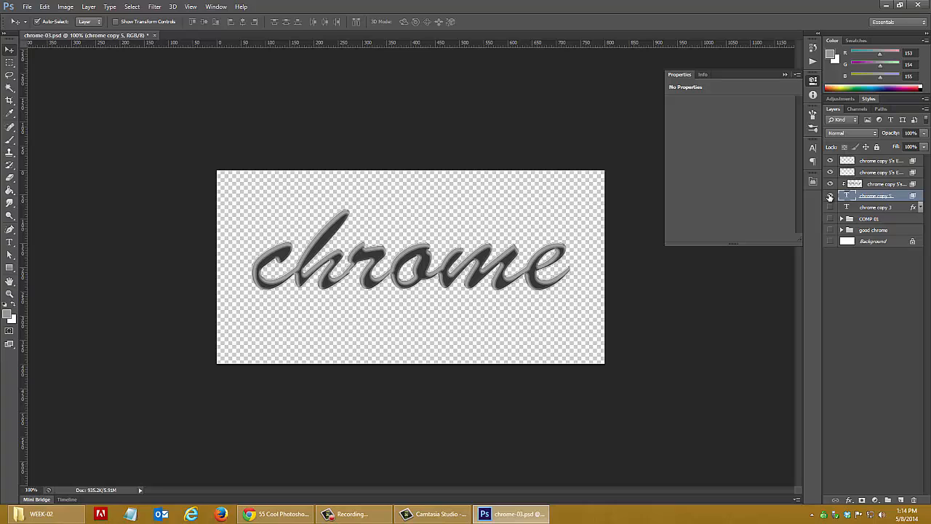
Merge the visible chrome effect layers into one layer and add a Curves adjustment layer above it
{"action": "right_click", "coordinate": [881, 186]}
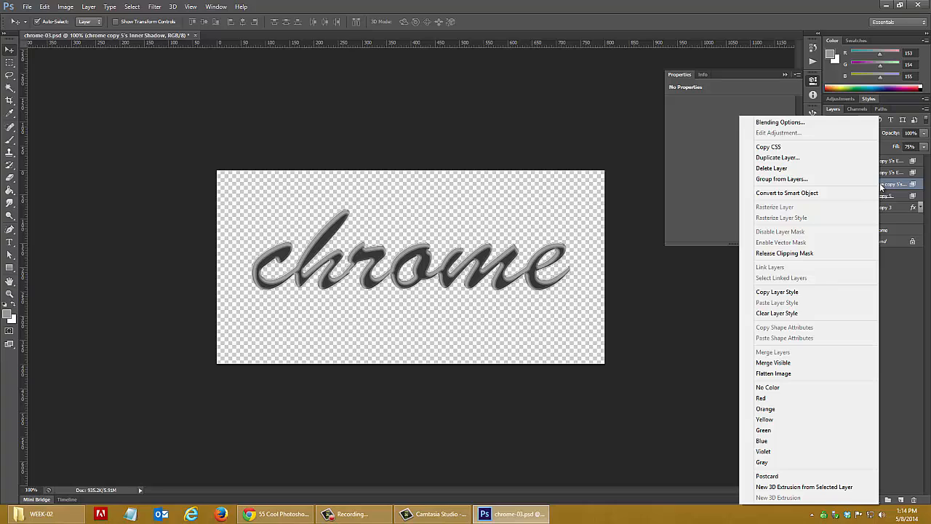
{"action": "left_click", "coordinate": [779, 365]}
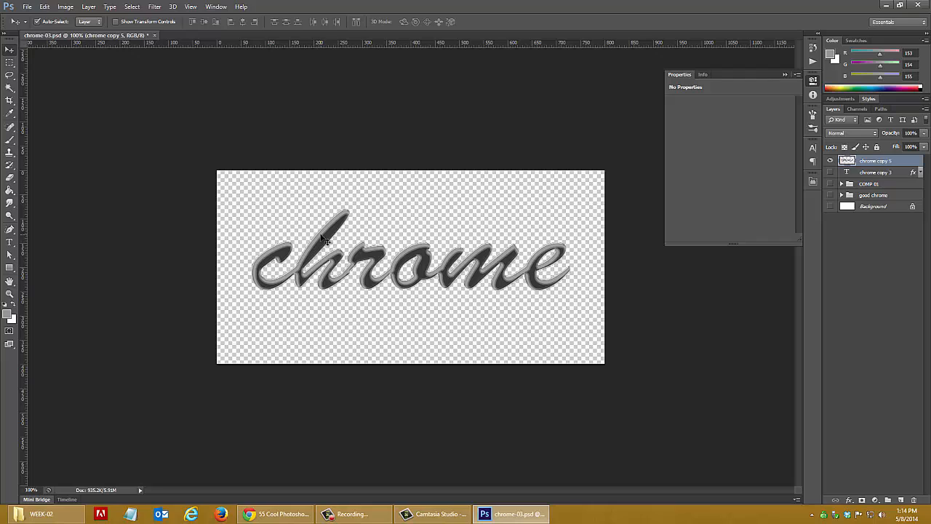
{"action": "left_click", "coordinate": [88, 7]}
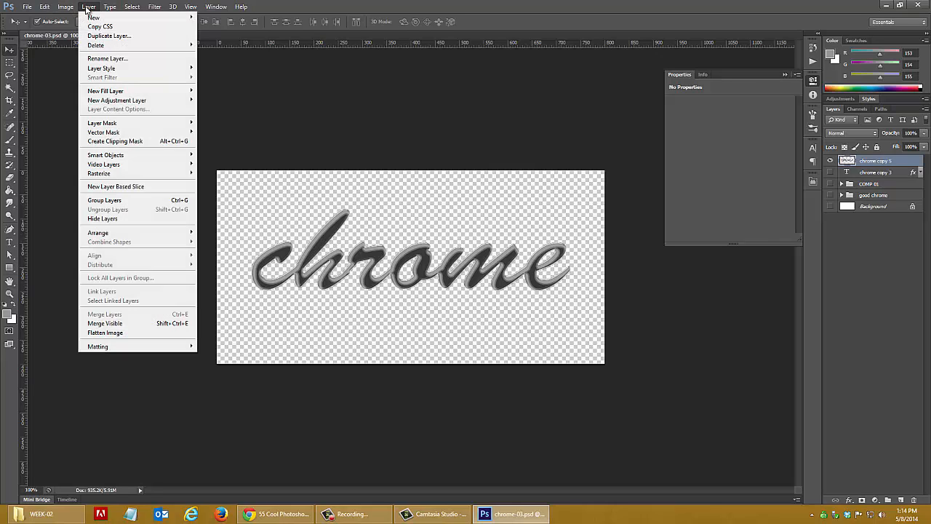
{"action": "mouse_move", "coordinate": [132, 102]}
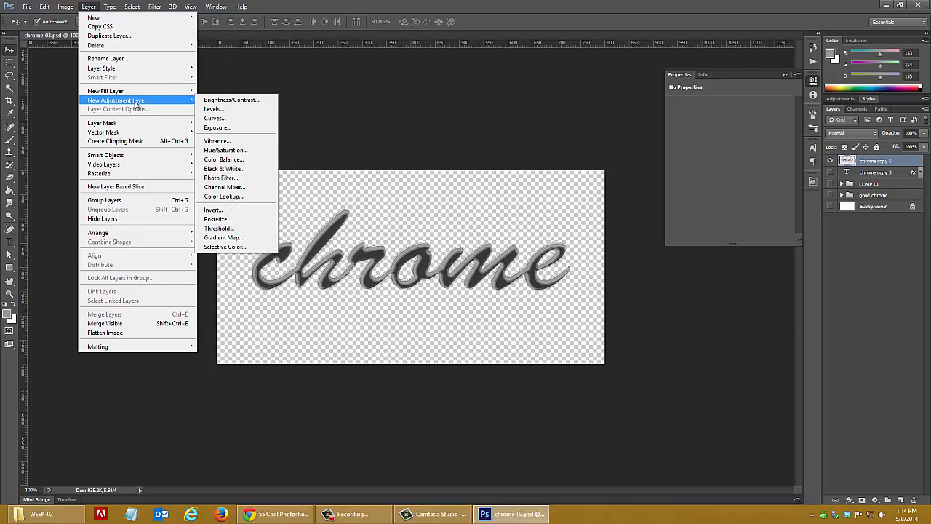
{"action": "left_click", "coordinate": [233, 120]}
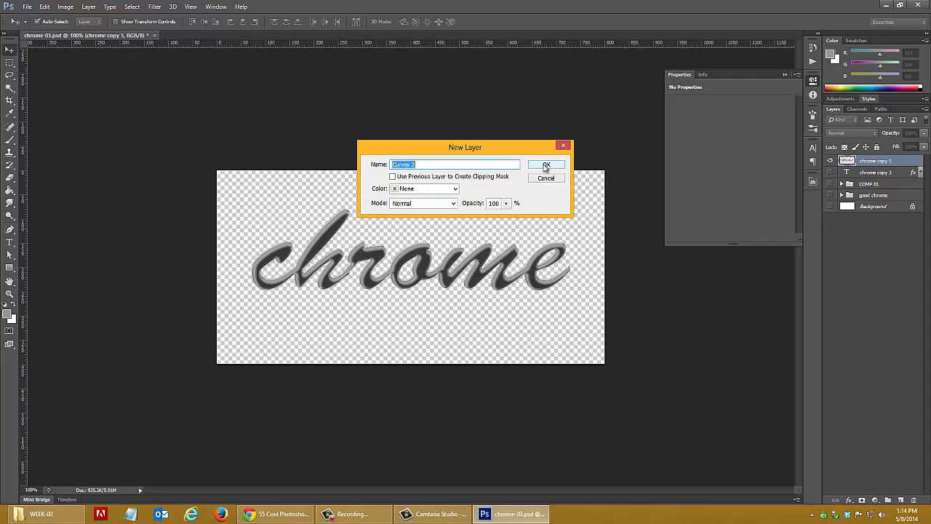
{"action": "left_click", "coordinate": [547, 166]}
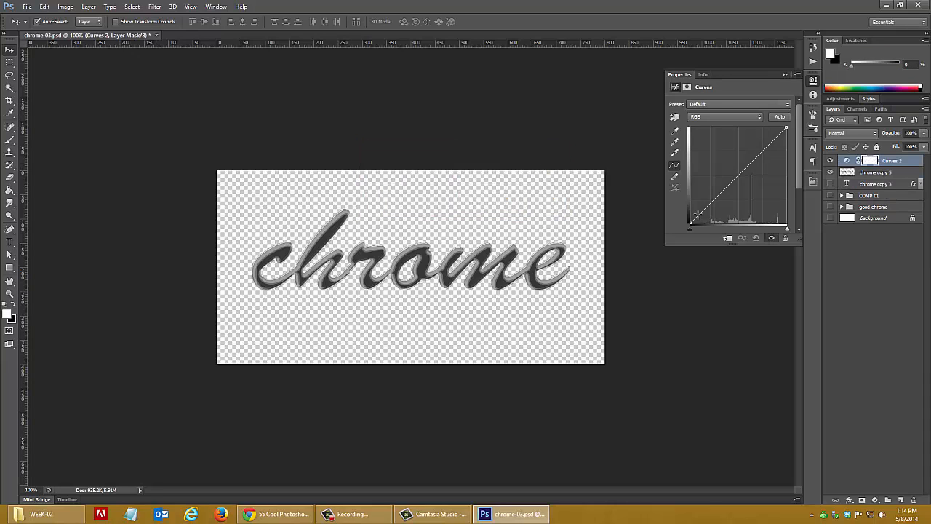
Shape the adjustment layer's RGB curve into a wave with three tall peaks separated by deep valleys
{"action": "left_click_drag", "start_coordinate": [700, 214], "coordinate": [721, 161]}
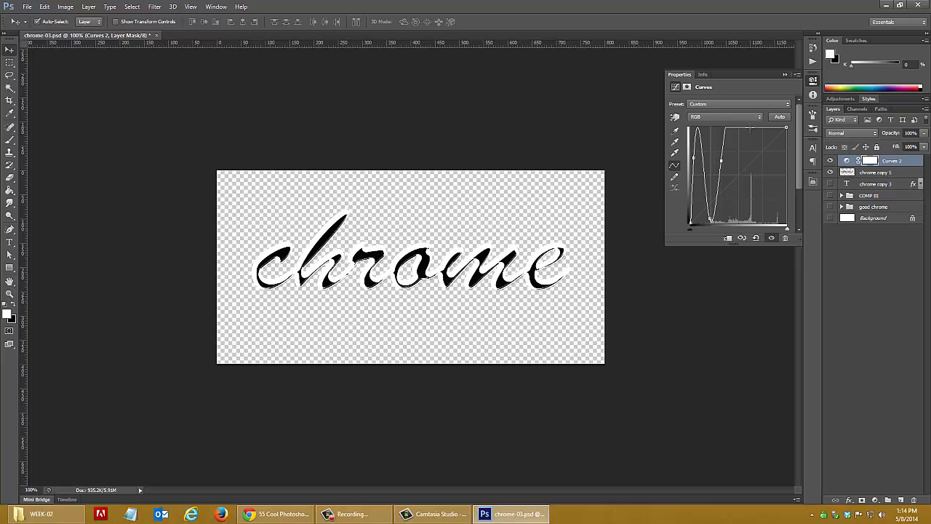
{"action": "mouse_move", "coordinate": [744, 129]}
{"action": "left_mouse_down"}
{"action": "mouse_move", "coordinate": [737, 217]}
{"action": "mouse_move", "coordinate": [755, 208]}
{"action": "mouse_move", "coordinate": [747, 136]}
{"action": "mouse_move", "coordinate": [770, 175]}
{"action": "mouse_move", "coordinate": [768, 217]}
{"action": "left_mouse_up"}
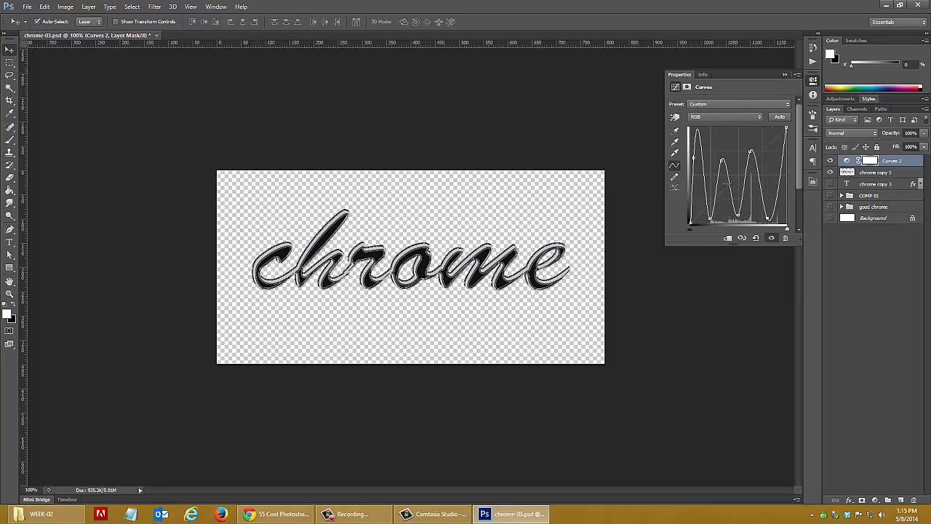
{"action": "mouse_move", "coordinate": [724, 160]}
{"action": "left_mouse_down"}
{"action": "mouse_move", "coordinate": [722, 142]}
{"action": "mouse_move", "coordinate": [722, 182]}
{"action": "mouse_move", "coordinate": [722, 130]}
{"action": "left_mouse_up"}
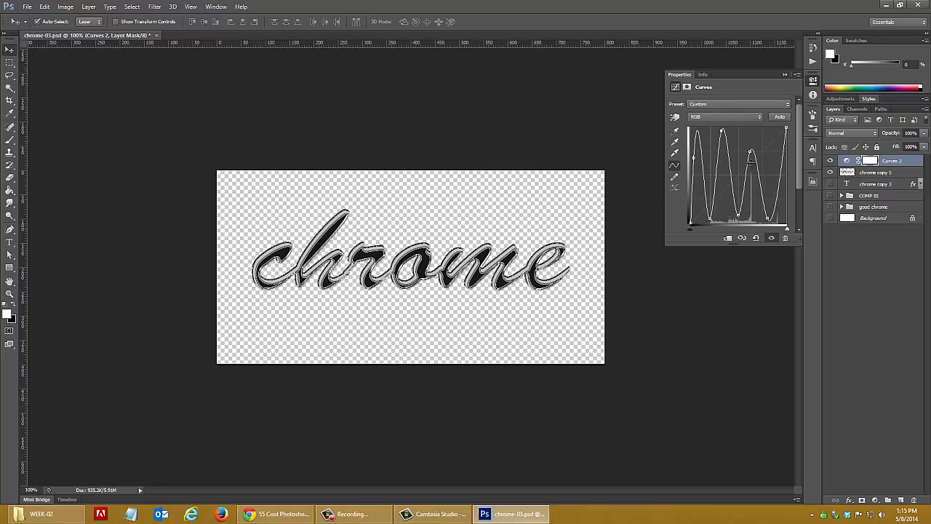
{"action": "left_click_drag", "start_coordinate": [751, 143], "coordinate": [750, 141]}
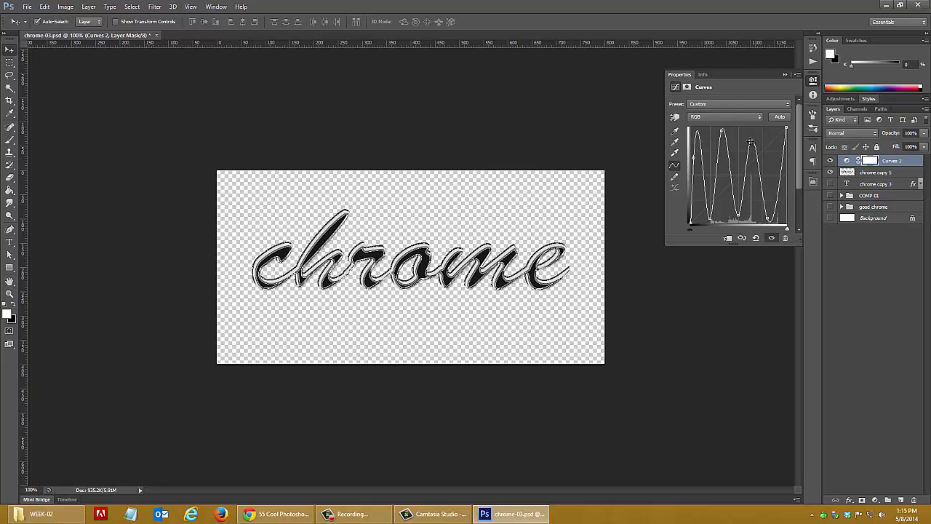
{"action": "left_click", "coordinate": [732, 364]}
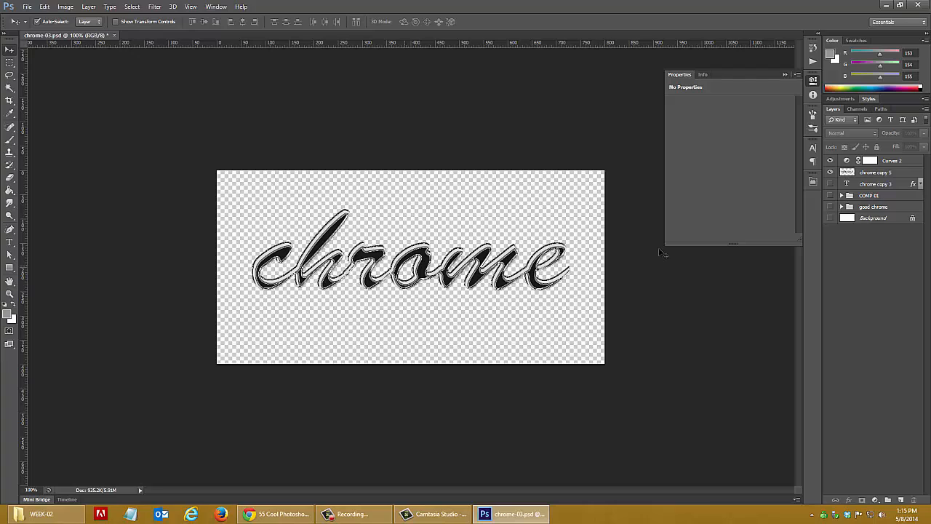
Reopen the Curves 2 adjustment and nudge the curve's middle-left peak slightly higher and toward the highlights
{"action": "left_click", "coordinate": [868, 162]}
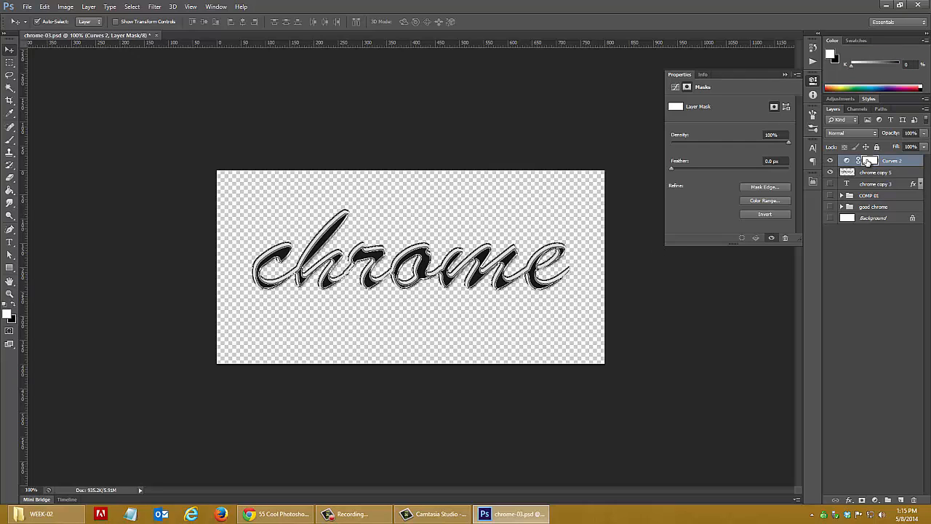
{"action": "left_click", "coordinate": [845, 162]}
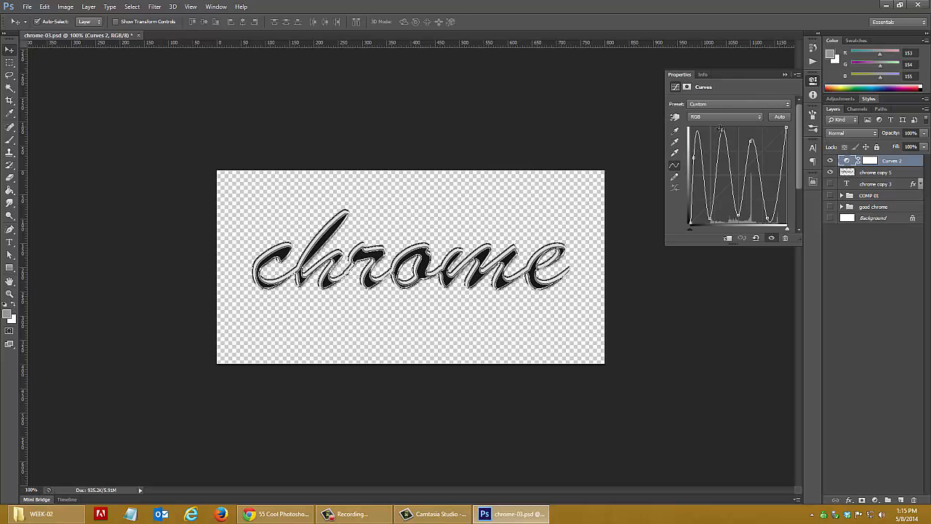
{"action": "mouse_move", "coordinate": [721, 132]}
{"action": "left_mouse_down"}
{"action": "mouse_move", "coordinate": [721, 187]}
{"action": "mouse_move", "coordinate": [724, 130]}
{"action": "left_mouse_up"}
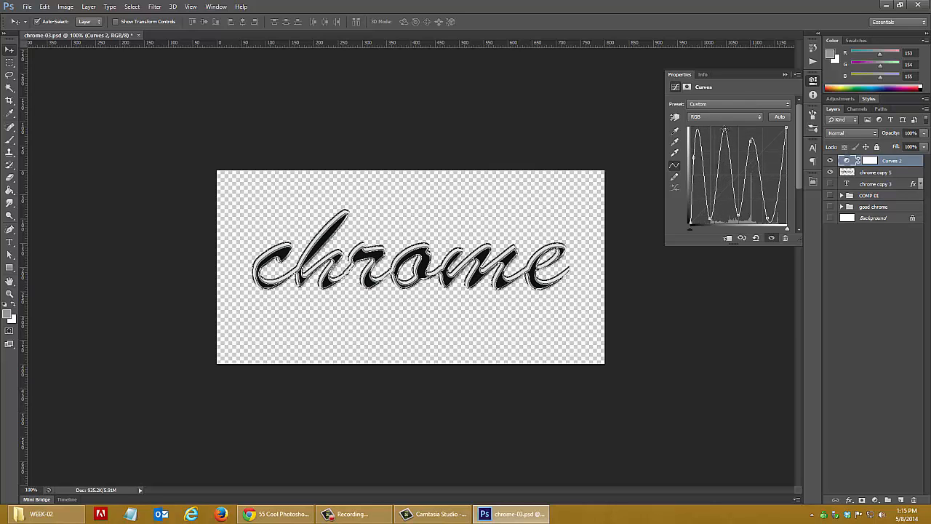
{"action": "left_click", "coordinate": [785, 318]}
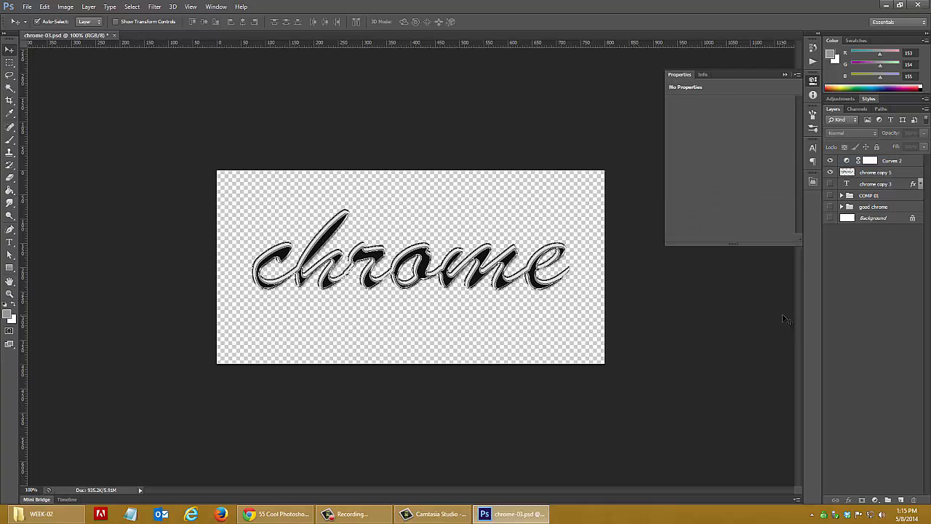
Close the Properties panel
{"action": "left_click", "coordinate": [798, 74]}
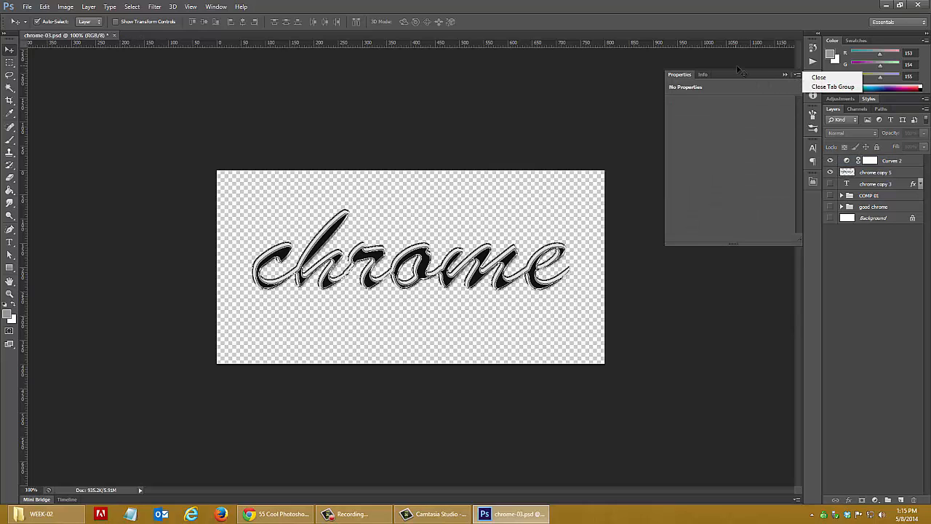
{"action": "left_click", "coordinate": [738, 69]}
{"action": "left_click", "coordinate": [798, 75]}
{"action": "left_click", "coordinate": [817, 77]}
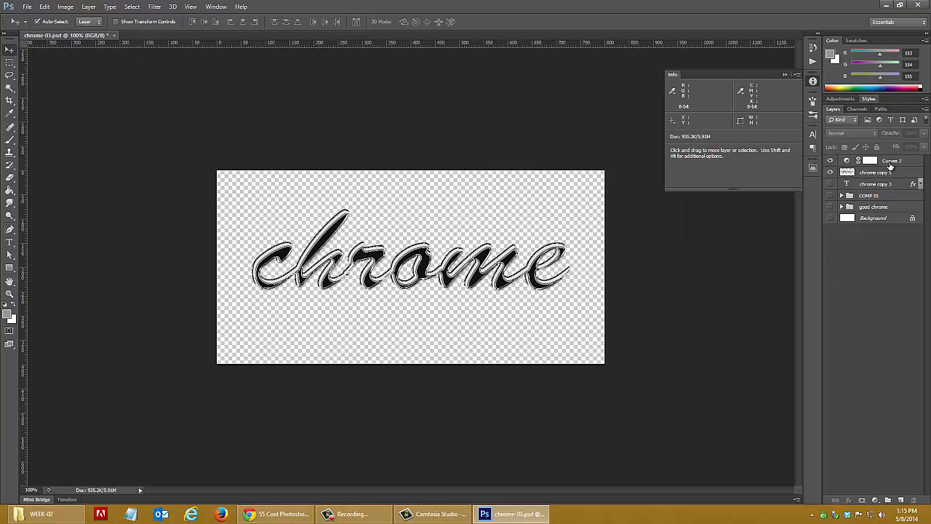
Hide Curves 2 and try a two-peaked Curves adjustment directly on chrome copy 5, with points at input 108, output 186 and input 172, output 18
{"action": "left_click", "coordinate": [893, 163]}
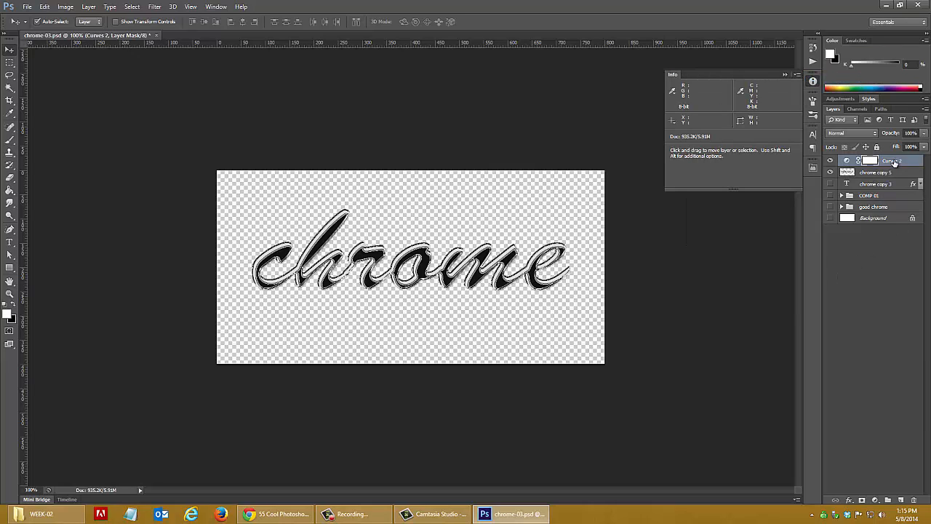
{"action": "left_click", "coordinate": [830, 161]}
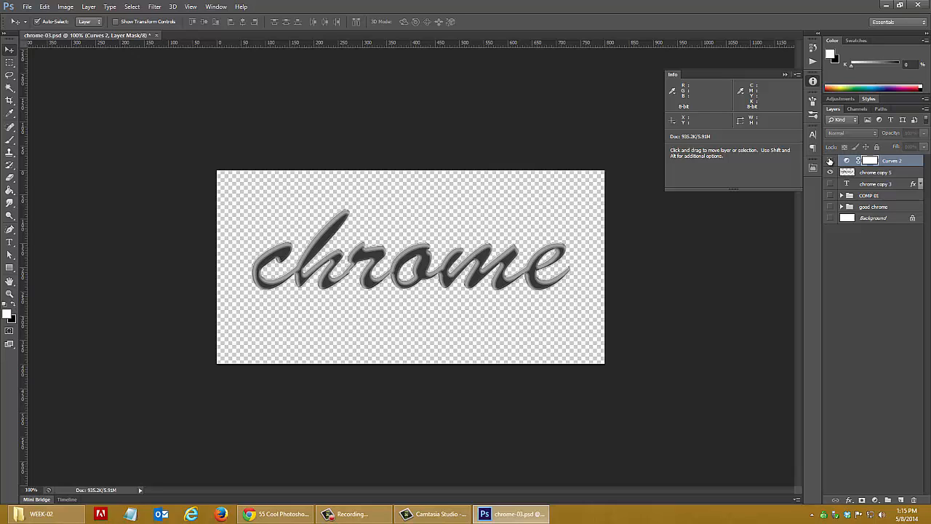
{"action": "left_click", "coordinate": [877, 174]}
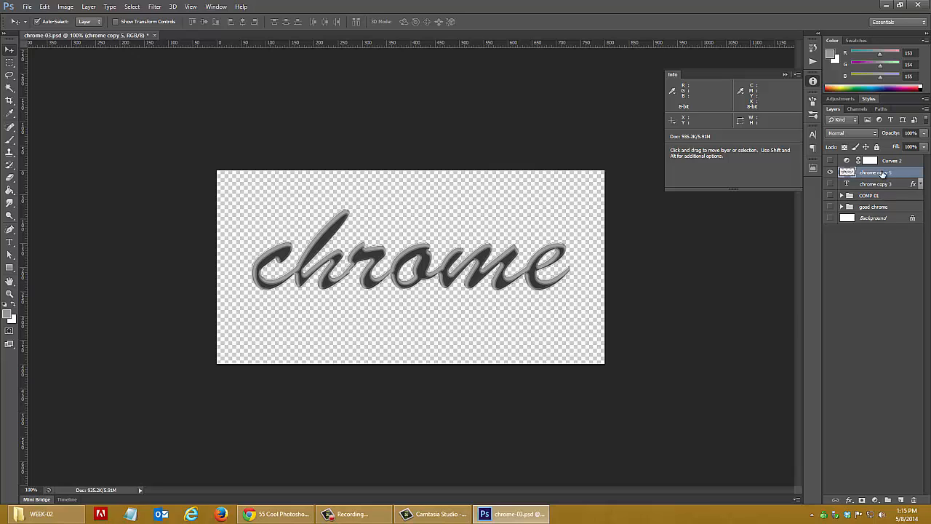
{"action": "left_click", "coordinate": [67, 7]}
{"action": "mouse_move", "coordinate": [83, 33]}
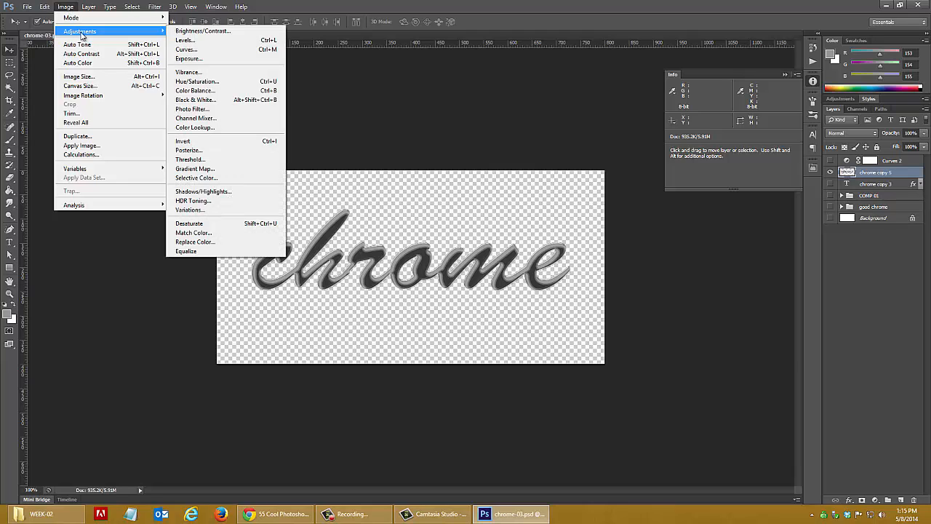
{"action": "left_click", "coordinate": [190, 49]}
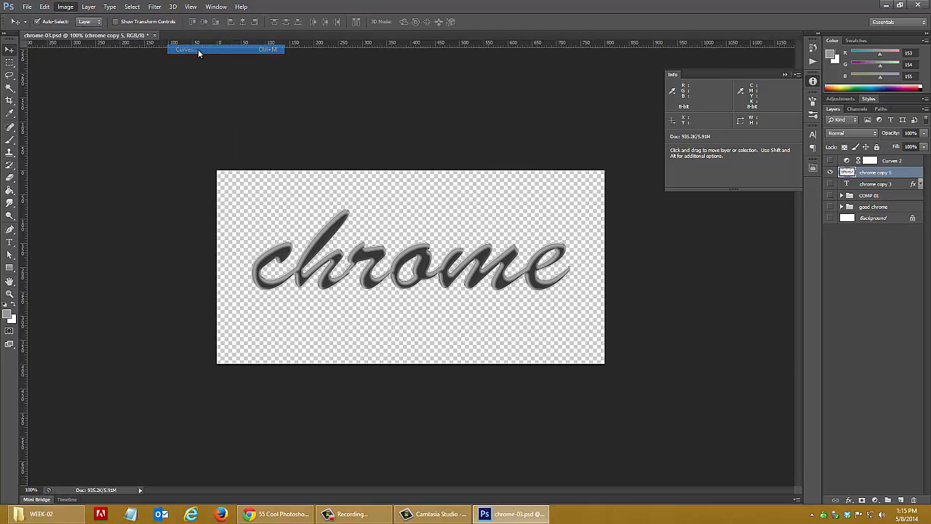
{"action": "left_click_drag", "start_coordinate": [575, 277], "coordinate": [600, 215]}
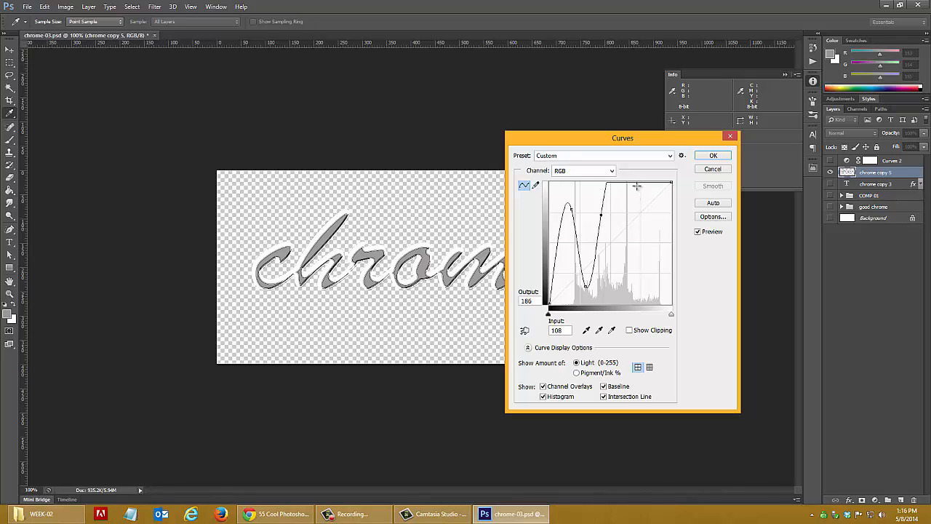
{"action": "left_click_drag", "start_coordinate": [632, 182], "coordinate": [632, 295]}
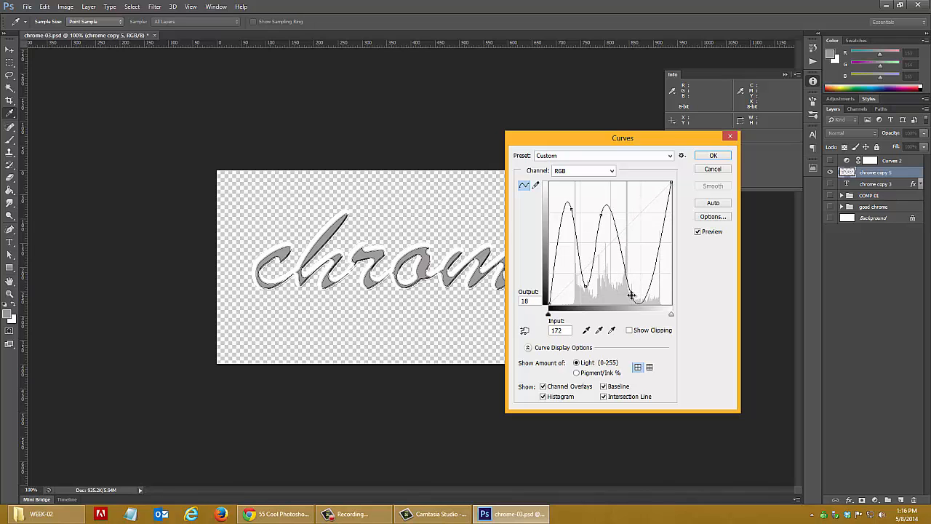
{"action": "left_click", "coordinate": [713, 155]}
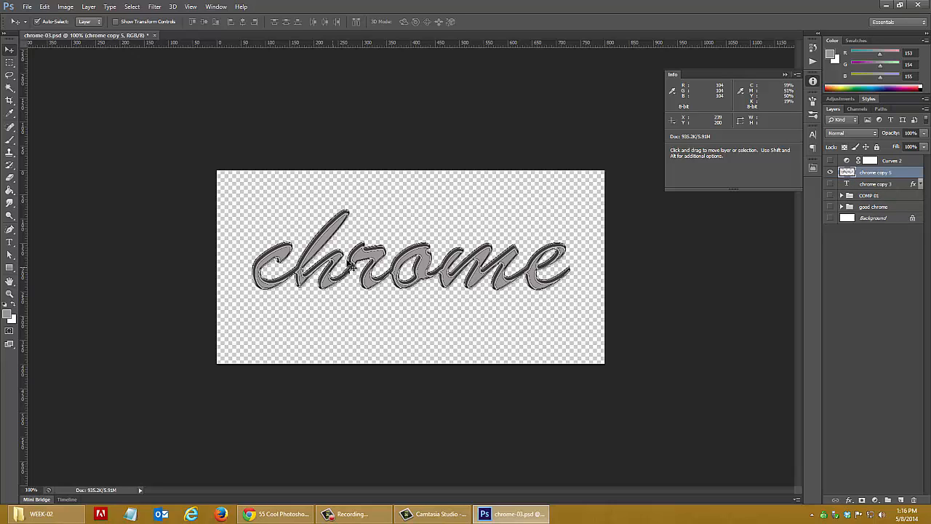
{"action": "key", "text": "ctrl+z"}
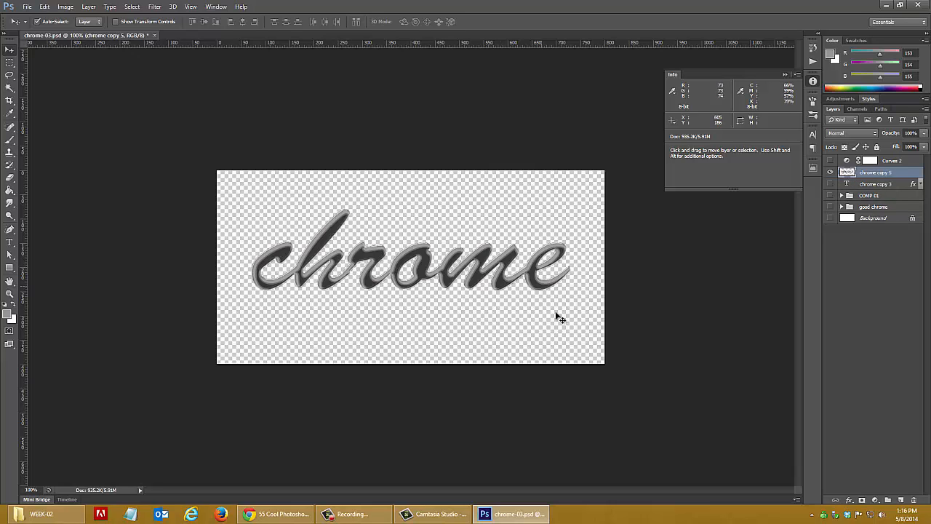
Hide the Curves 2 and chrome copy 5 layers, and show the COMP 01 group with its layers expanded
{"action": "left_click", "coordinate": [830, 160]}
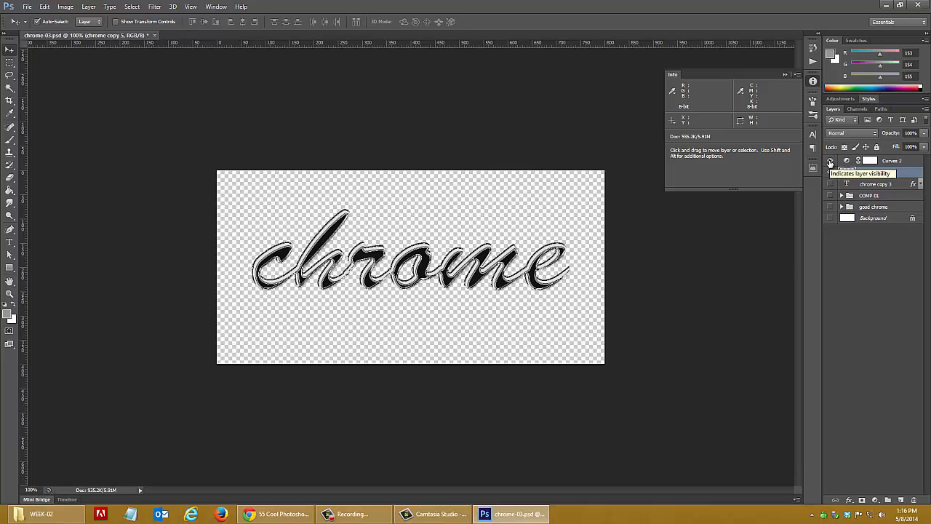
{"action": "left_click", "coordinate": [830, 160]}
{"action": "left_click", "coordinate": [830, 172]}
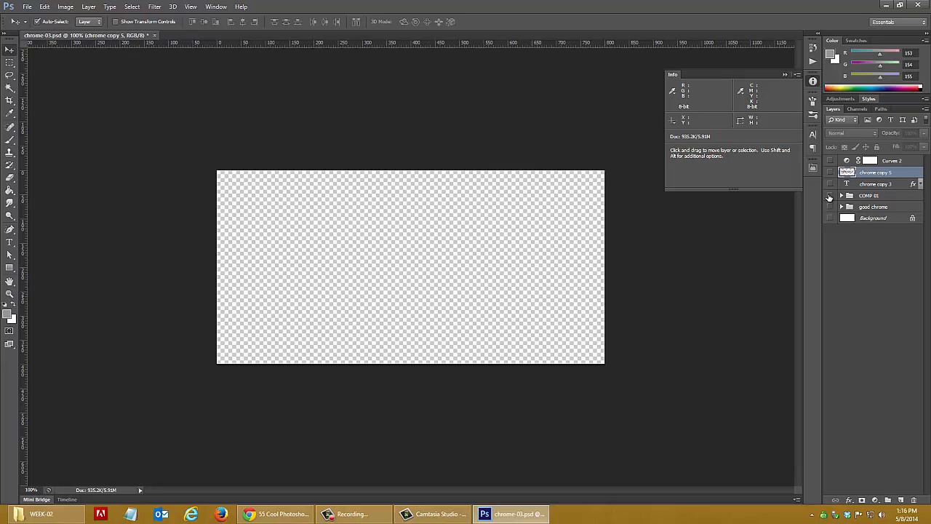
{"action": "left_click", "coordinate": [830, 196]}
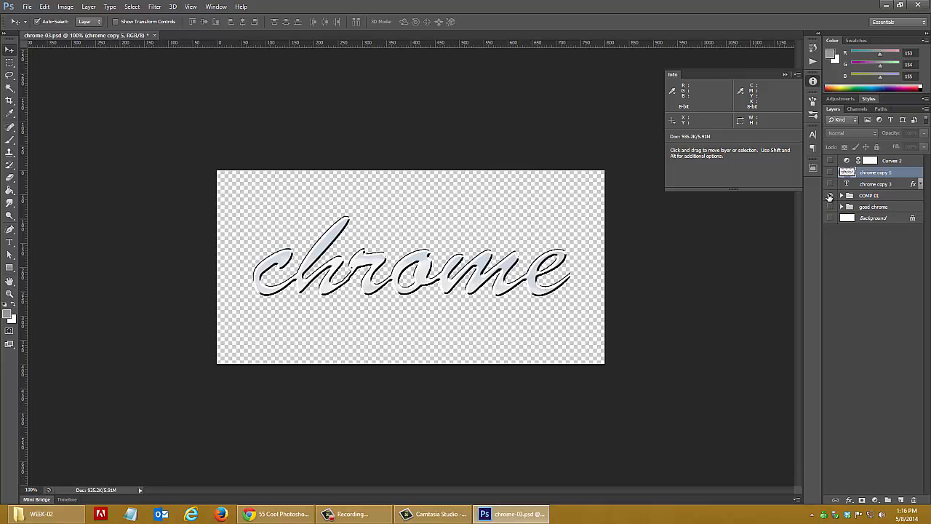
{"action": "left_click", "coordinate": [842, 196]}
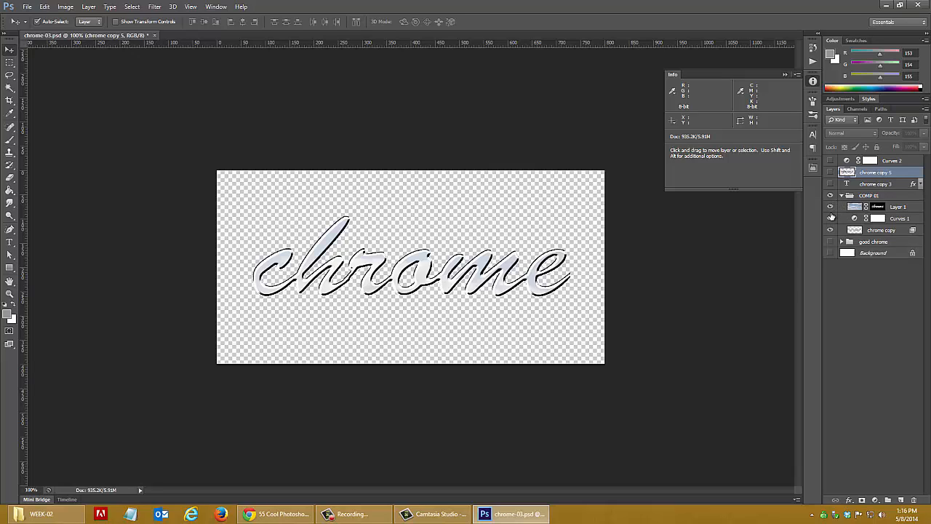
Compare the COMP 01 lettering with Layer 1 hidden and shown again
{"action": "left_click", "coordinate": [830, 207]}
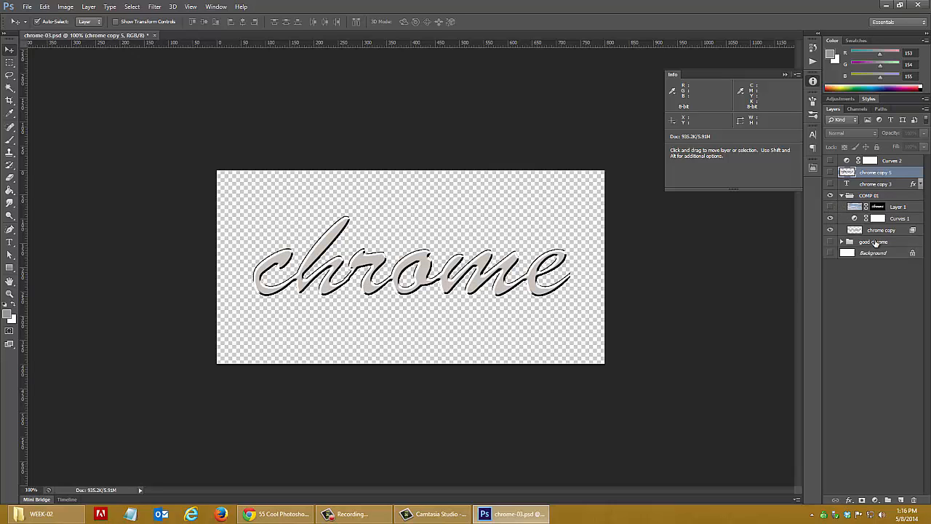
{"action": "left_click", "coordinate": [896, 220]}
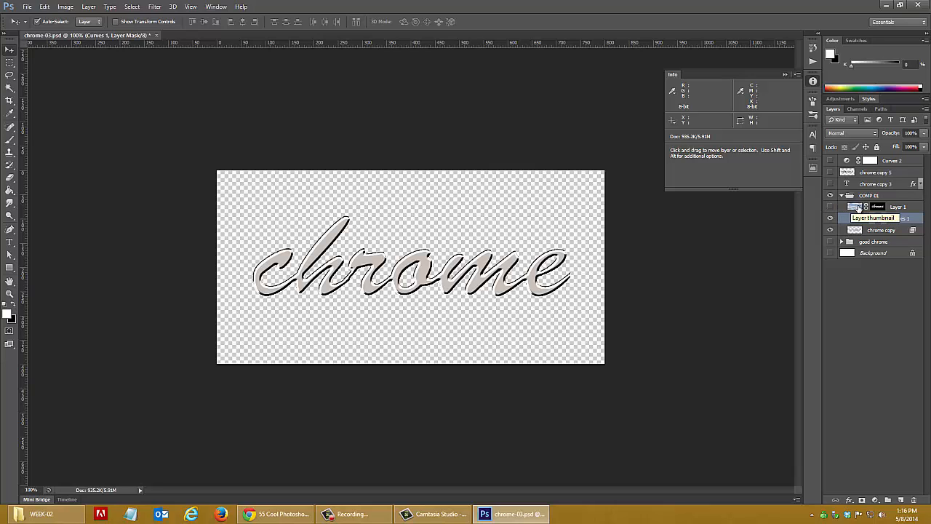
{"action": "left_click", "coordinate": [830, 208]}
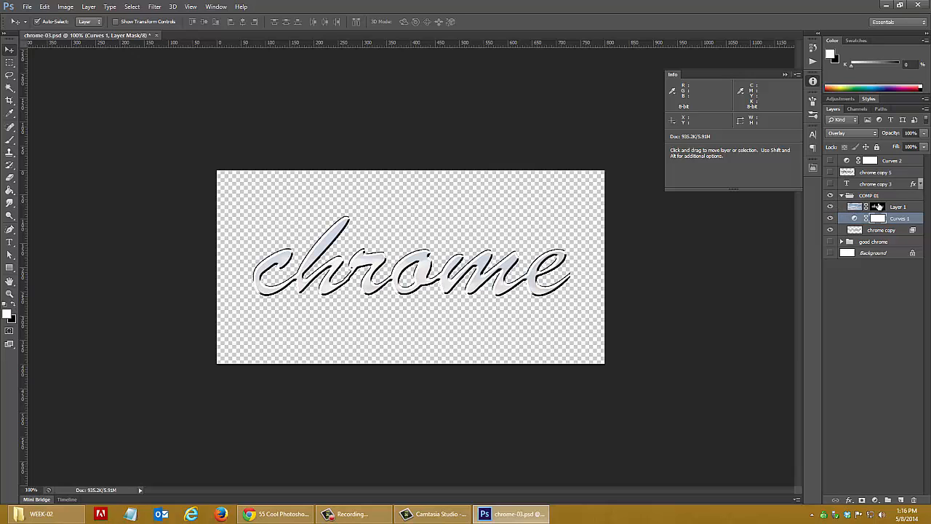
Disable the layer mask on Layer 1 in the COMP 01 group
{"action": "left_click", "coordinate": [878, 208]}
{"action": "right_click", "coordinate": [878, 208]}
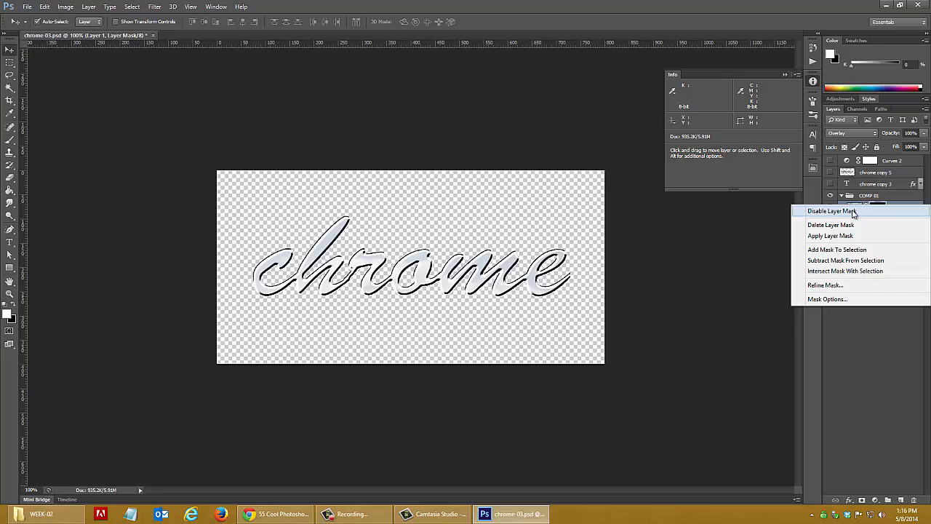
{"action": "left_click", "coordinate": [854, 212]}
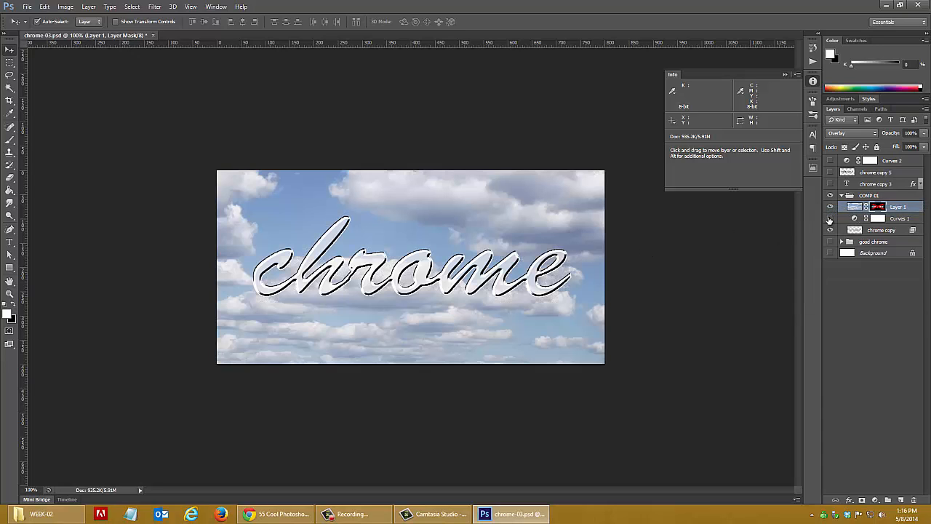
Compare the COMP 01 artwork with its Curves 1 and chrome copy layers hidden and shown again
{"action": "left_click", "coordinate": [830, 231]}
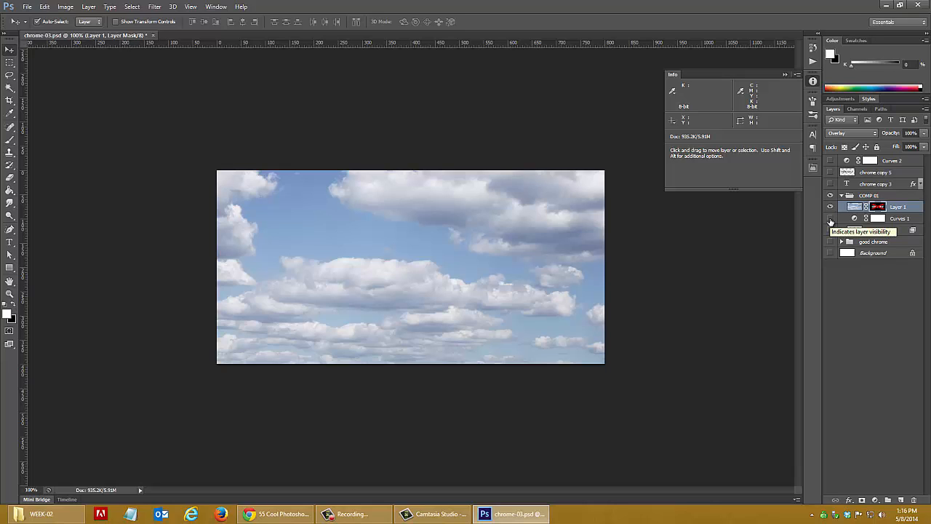
{"action": "left_click", "coordinate": [830, 219]}
{"action": "left_click", "coordinate": [829, 231]}
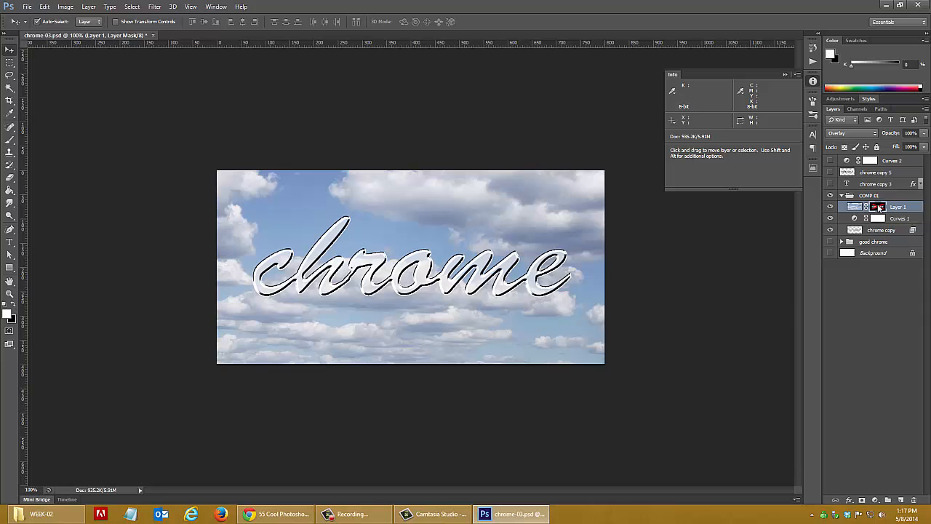
Re-enable the layer mask on Layer 1 in COMP 01 and show the white Background layer
{"action": "right_click", "coordinate": [878, 208]}
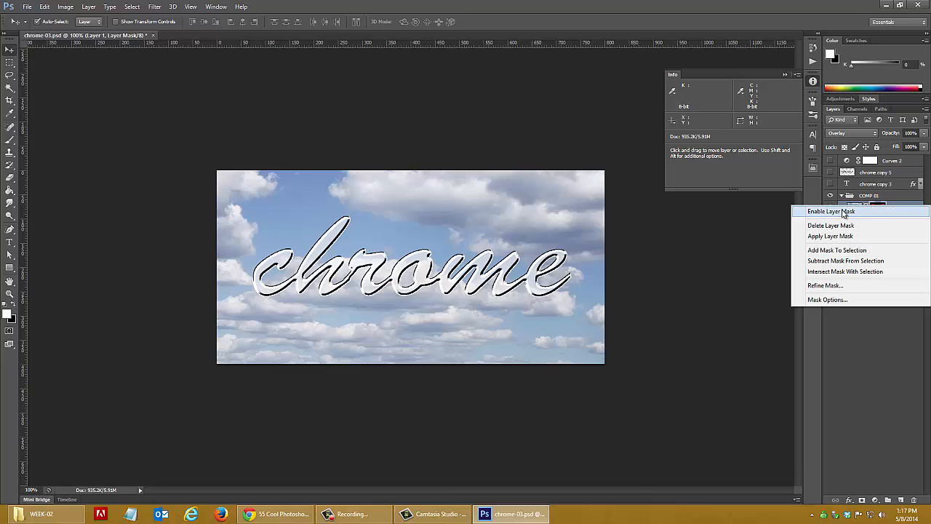
{"action": "left_click", "coordinate": [844, 211]}
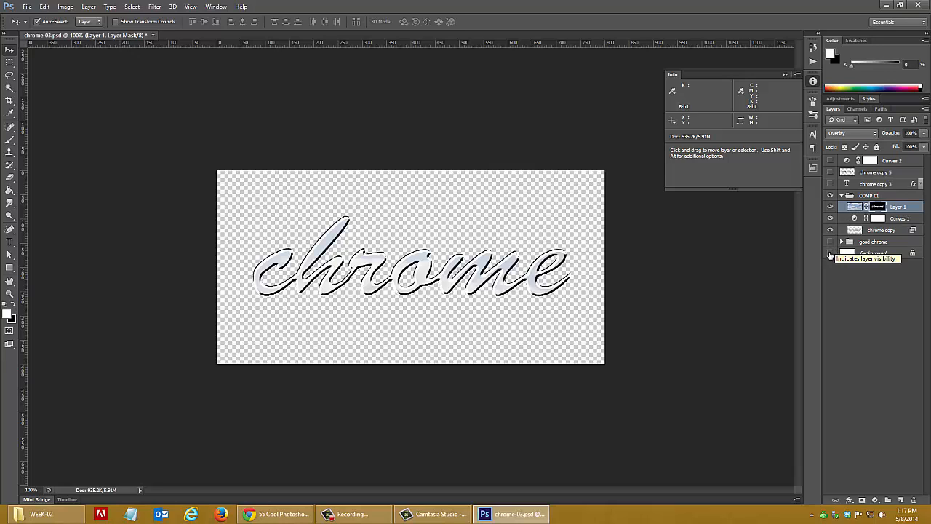
{"action": "left_click", "coordinate": [830, 253]}
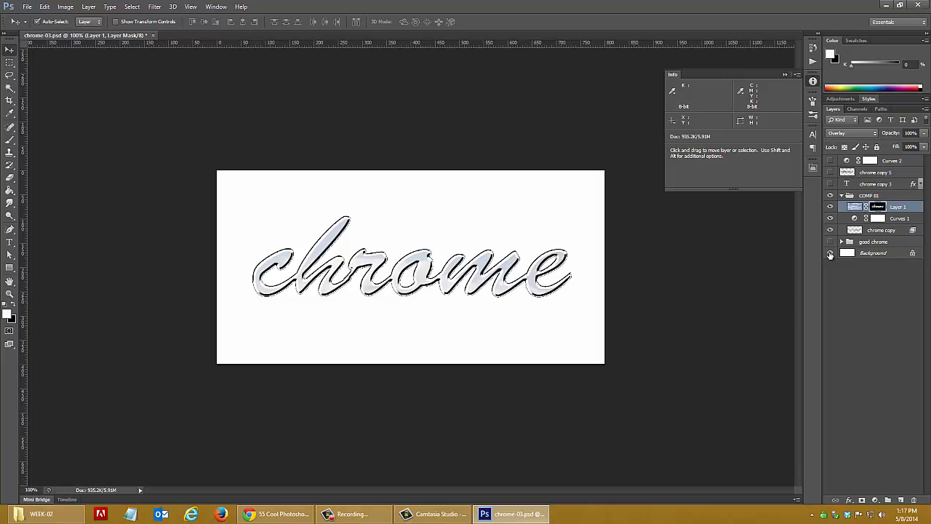
Collapse and hide the COMP 01 group, and show the good chrome group expanded with its masked sky layer visible
{"action": "left_click", "coordinate": [841, 197]}
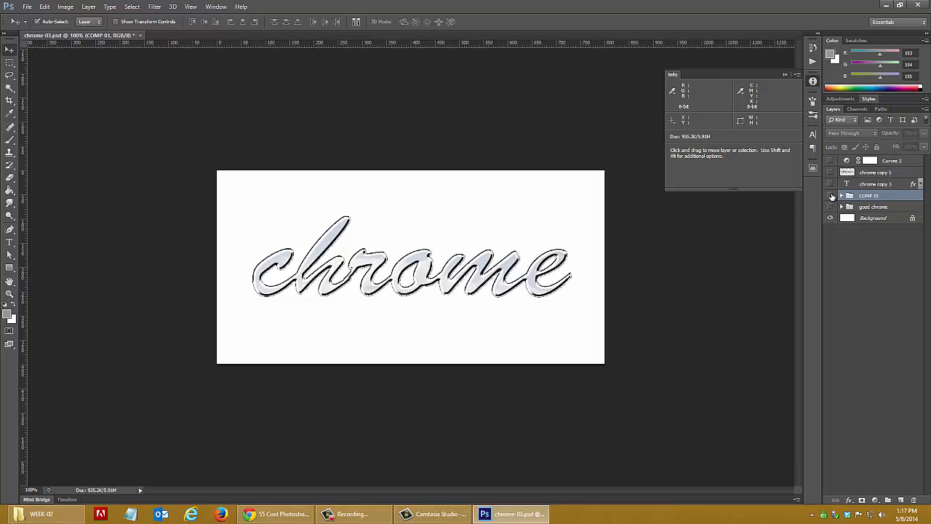
{"action": "left_click", "coordinate": [831, 196]}
{"action": "left_click", "coordinate": [830, 208]}
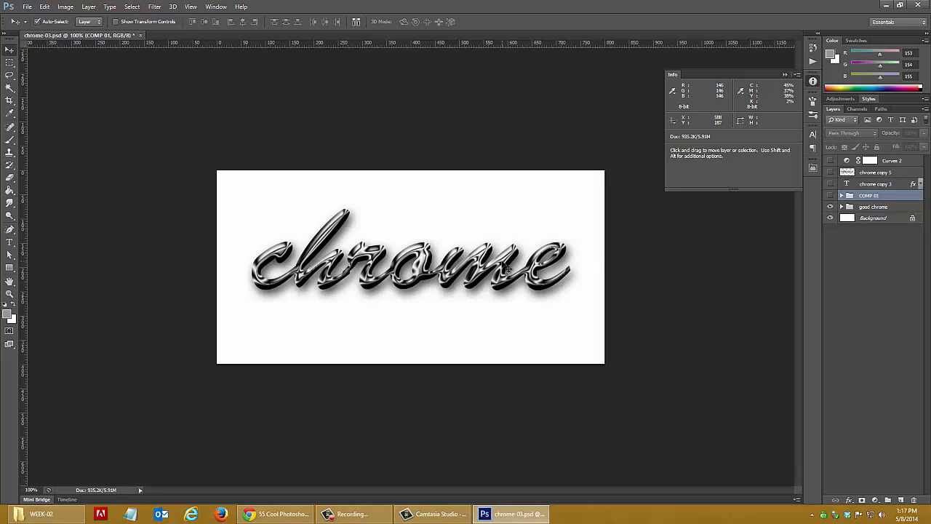
{"action": "left_click", "coordinate": [841, 208]}
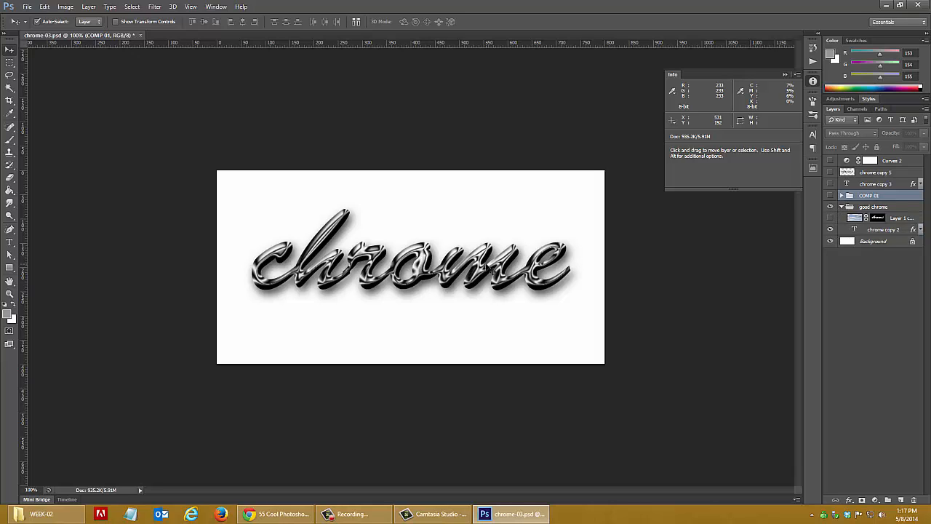
{"action": "left_click", "coordinate": [830, 218]}
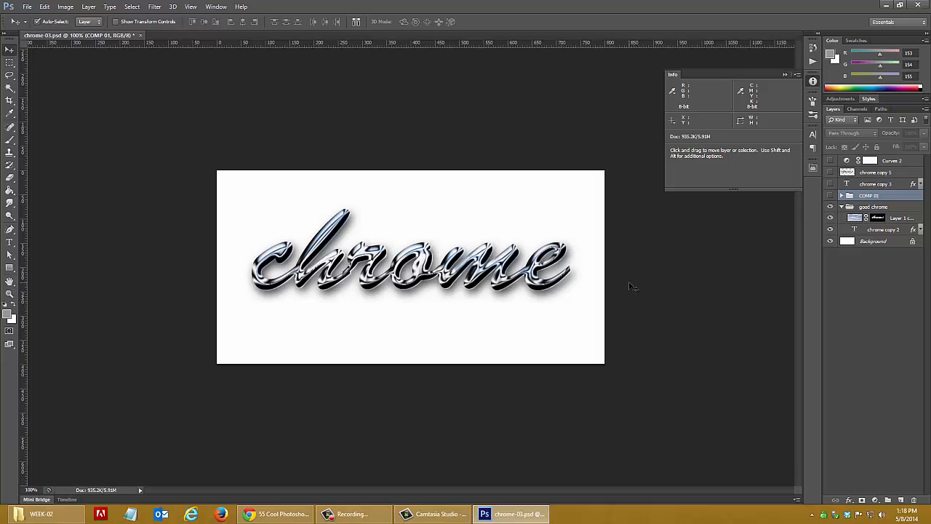
Expand the effects of chrome copy 2, compare the lettering with and without Drop Shadow, and leave that effect hidden
{"action": "left_click", "coordinate": [920, 230]}
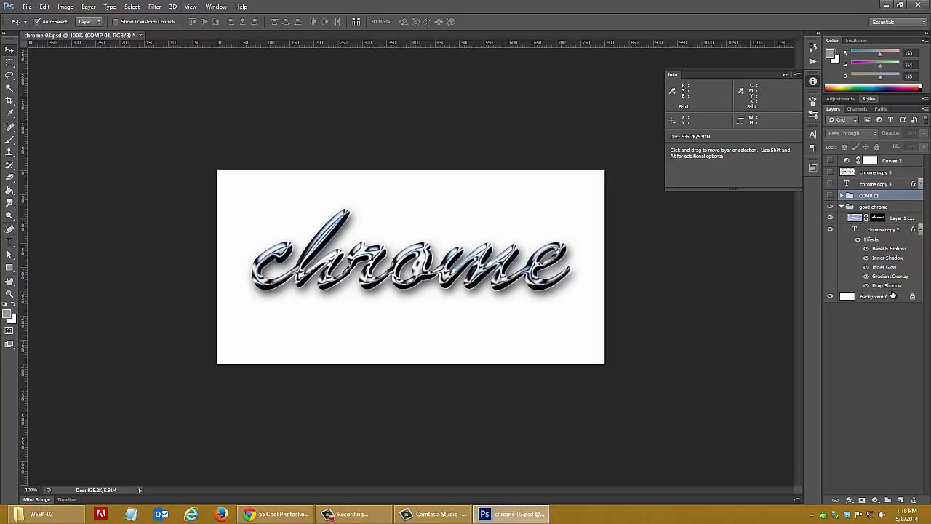
{"action": "left_click", "coordinate": [866, 285]}
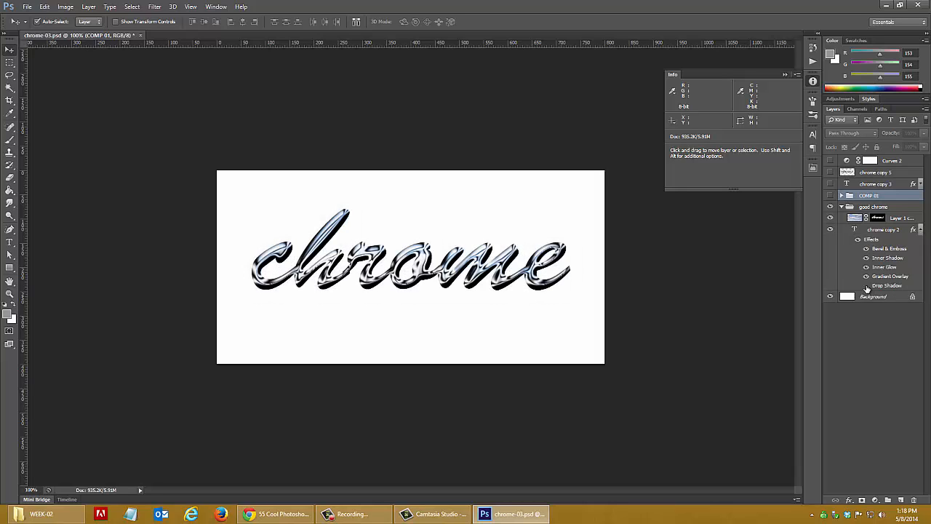
{"action": "left_click", "coordinate": [867, 287]}
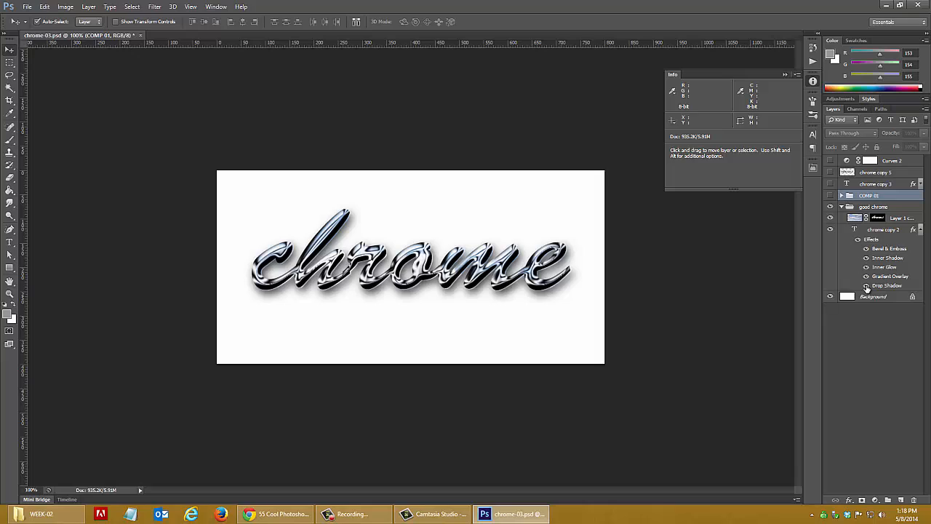
{"action": "left_click", "coordinate": [867, 287]}
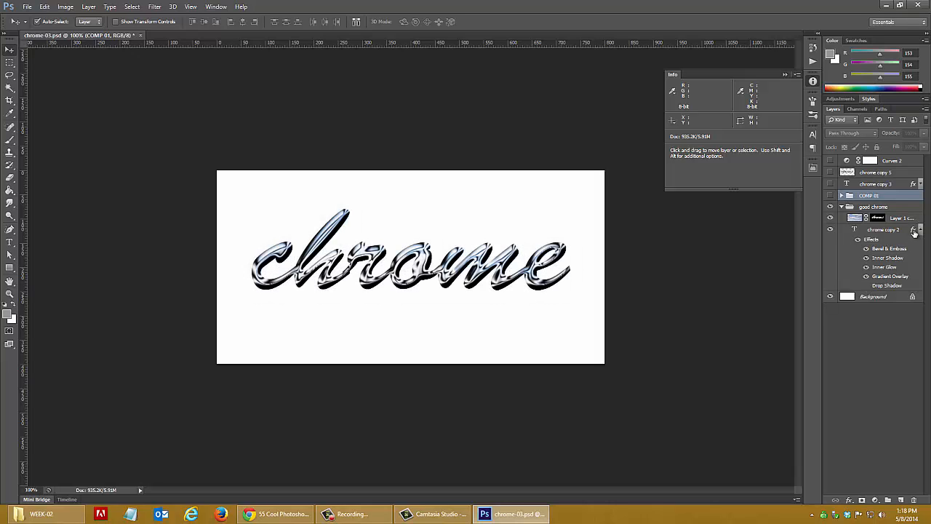
{"action": "left_click", "coordinate": [867, 286]}
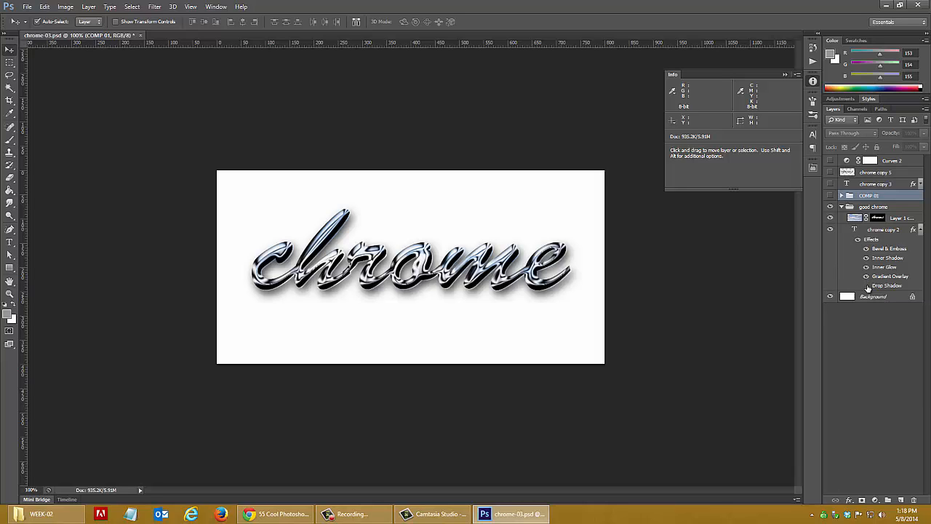
{"action": "left_click", "coordinate": [866, 287]}
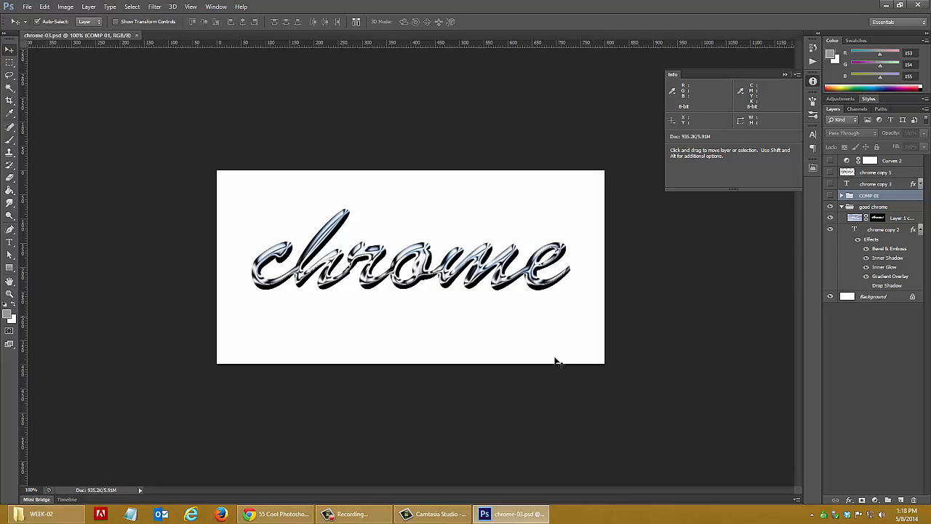
Switch to the Chrome browser and review the Google results for "photoshop text effects"
{"action": "mouse_move", "coordinate": [269, 518]}
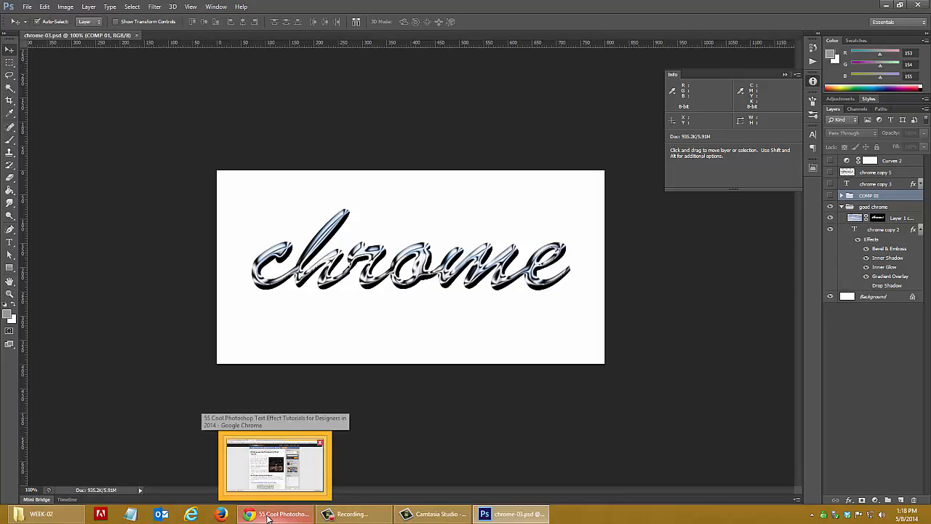
{"action": "left_click", "coordinate": [268, 515]}
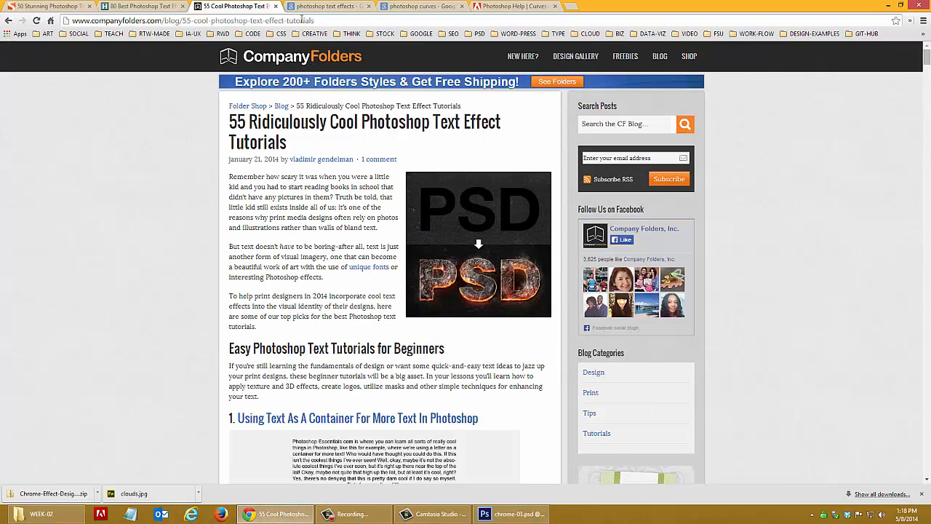
{"action": "left_click", "coordinate": [328, 7]}
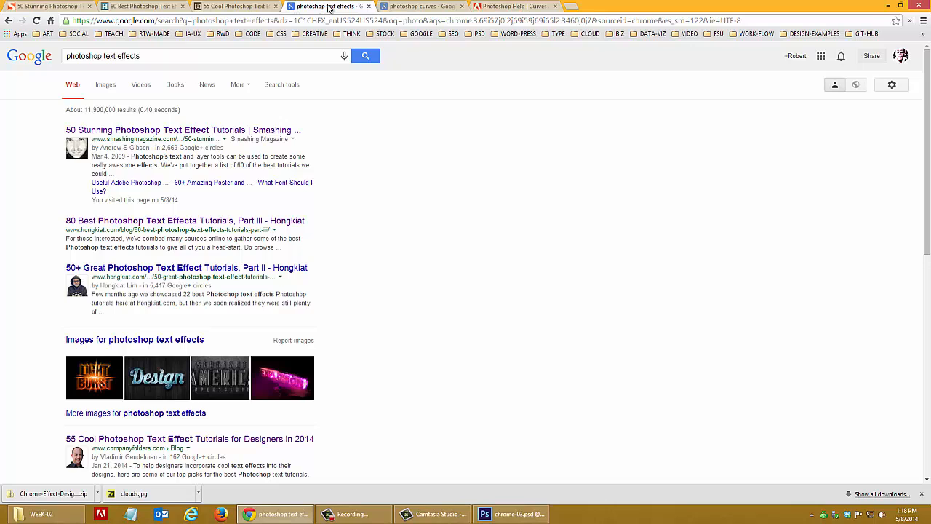
{"action": "left_click", "coordinate": [146, 56]}
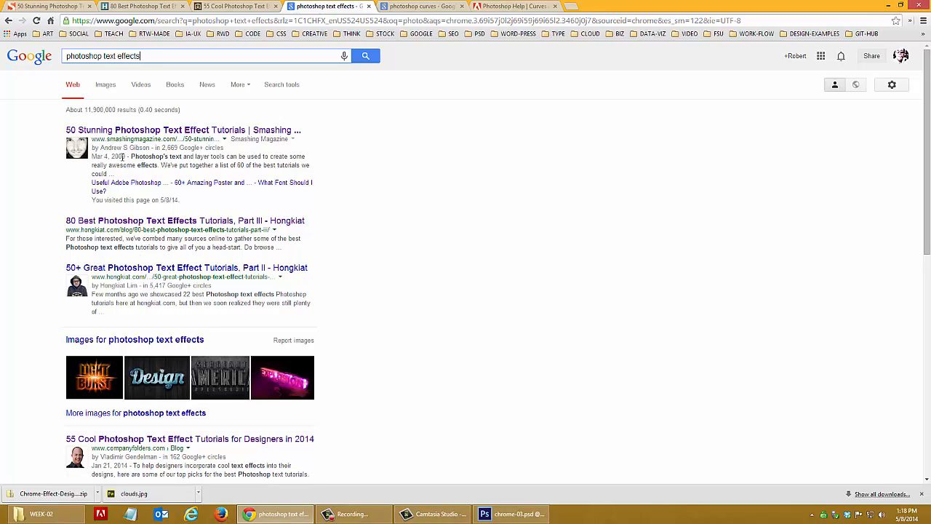
{"action": "left_click", "coordinate": [124, 156]}
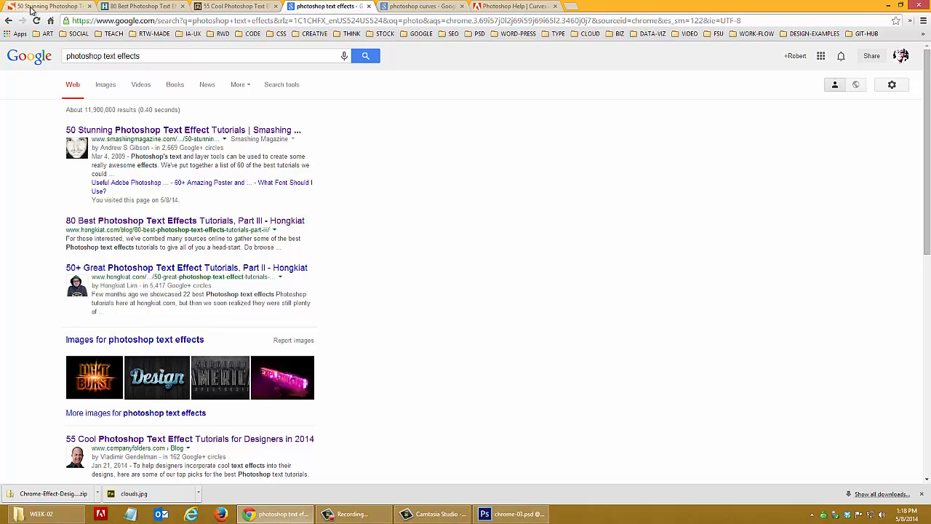
Browse the example effects in the Company Folders article on 55 Photoshop text effect tutorials
{"action": "left_click", "coordinate": [232, 7]}
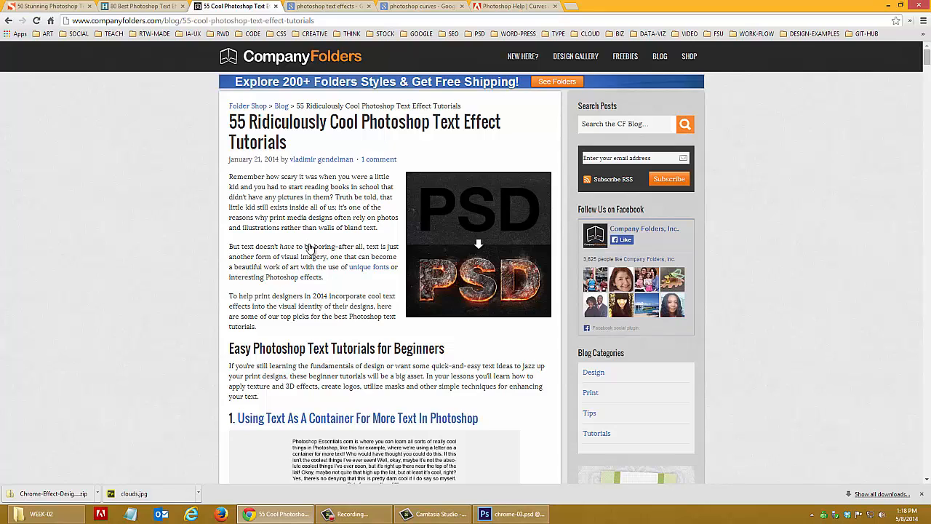
{"action": "scroll", "coordinate": [308, 246], "scroll_direction": "down", "scroll_amount": 12}
{"action": "scroll", "coordinate": [309, 249], "scroll_direction": "down", "scroll_amount": 3}
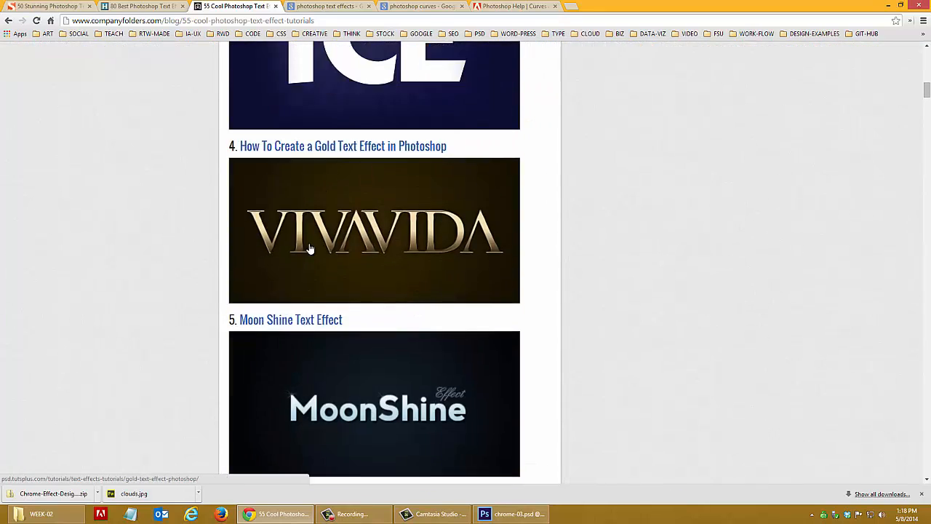
{"action": "scroll", "coordinate": [308, 249], "scroll_direction": "up", "scroll_amount": 3}
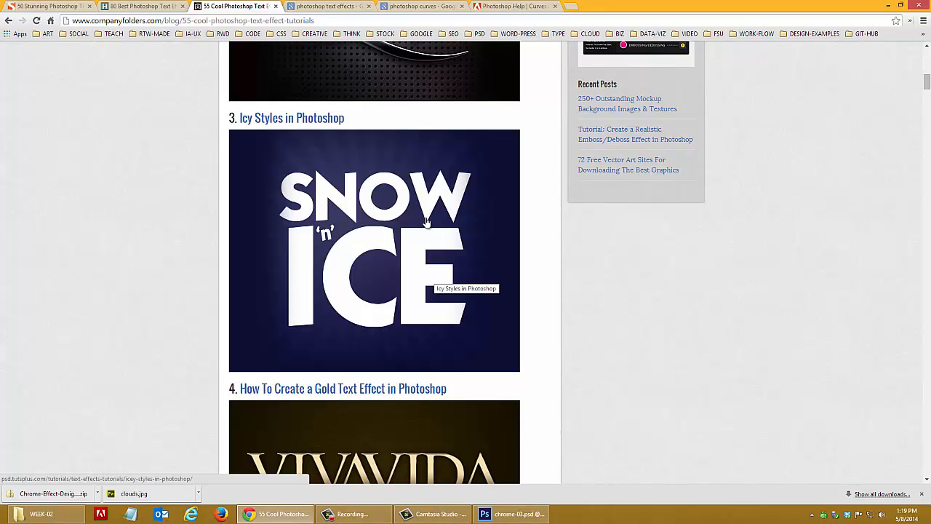
{"action": "scroll", "coordinate": [427, 222], "scroll_direction": "down", "scroll_amount": 10}
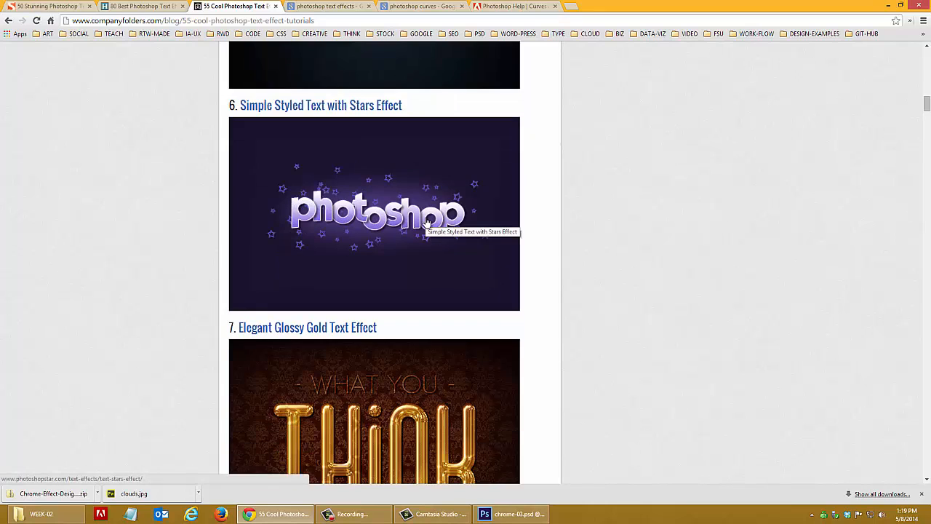
{"action": "scroll", "coordinate": [427, 222], "scroll_direction": "down", "scroll_amount": 3}
{"action": "scroll", "coordinate": [418, 271], "scroll_direction": "down", "scroll_amount": 6}
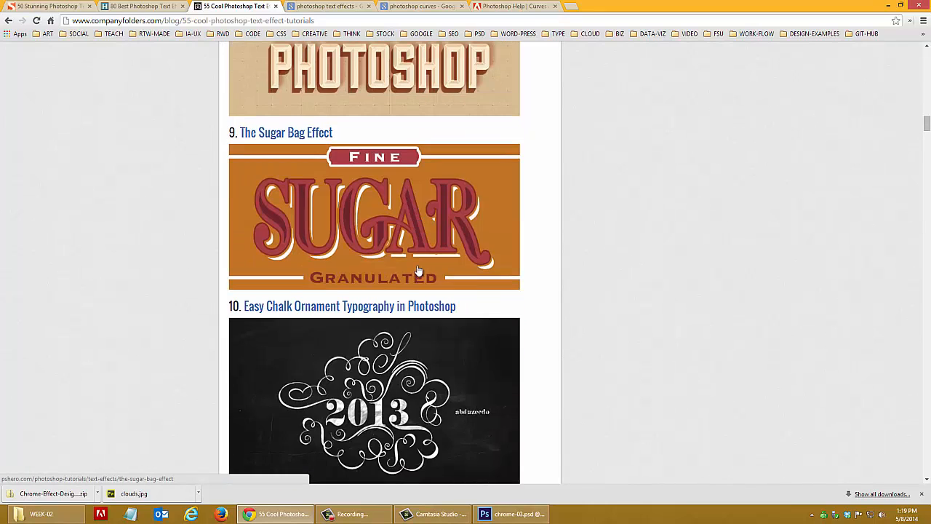
{"action": "scroll", "coordinate": [419, 271], "scroll_direction": "down", "scroll_amount": 2}
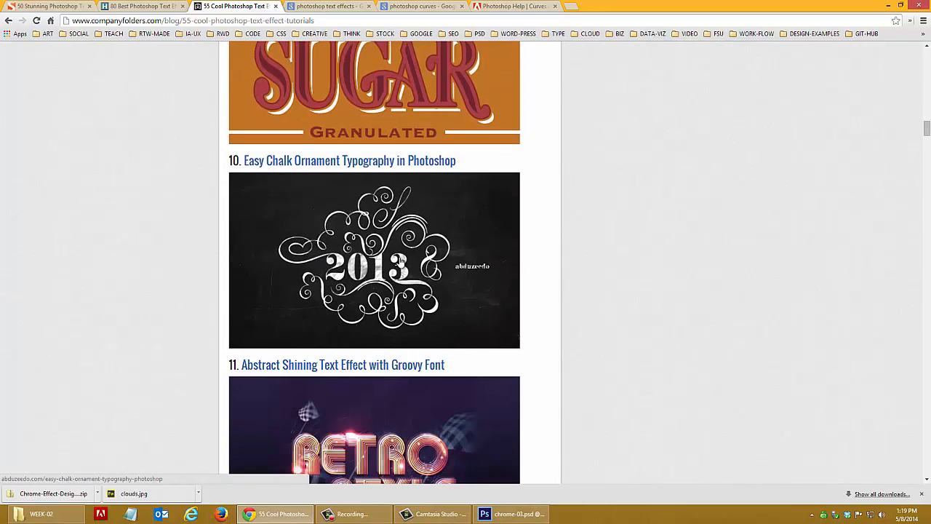
{"action": "scroll", "coordinate": [401, 260], "scroll_direction": "down", "scroll_amount": 3}
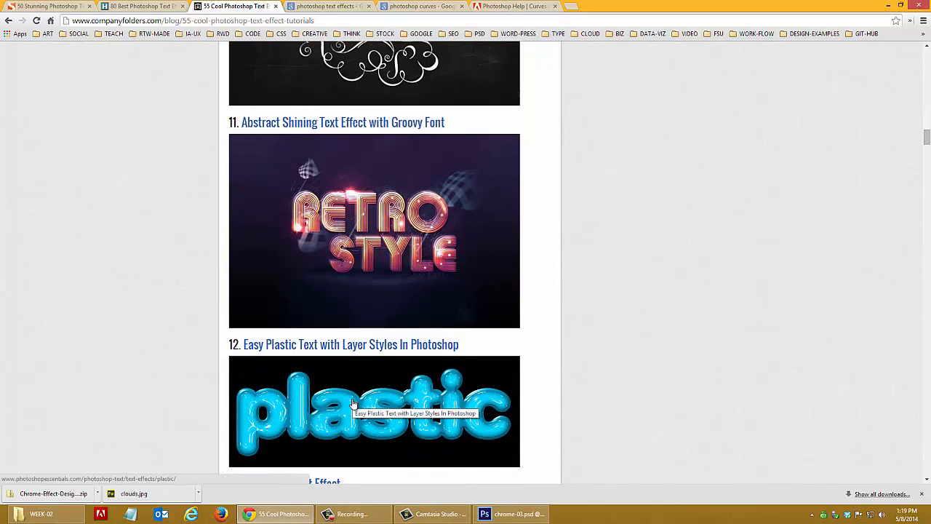
{"action": "scroll", "coordinate": [355, 403], "scroll_direction": "down", "scroll_amount": 1}
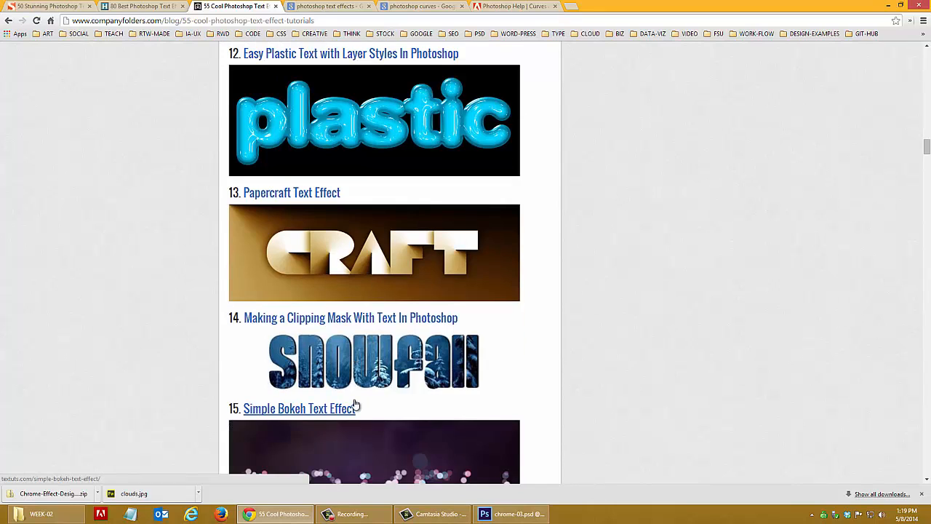
Browse the example effects in Hongkiat's article on the 80 best Photoshop text effects
{"action": "left_click", "coordinate": [118, 8]}
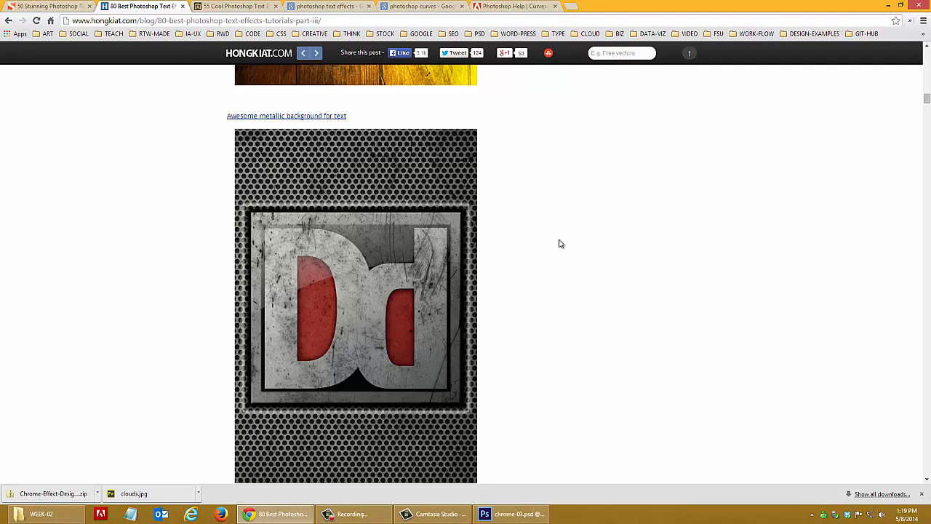
{"action": "scroll", "coordinate": [573, 259], "scroll_direction": "down", "scroll_amount": 10}
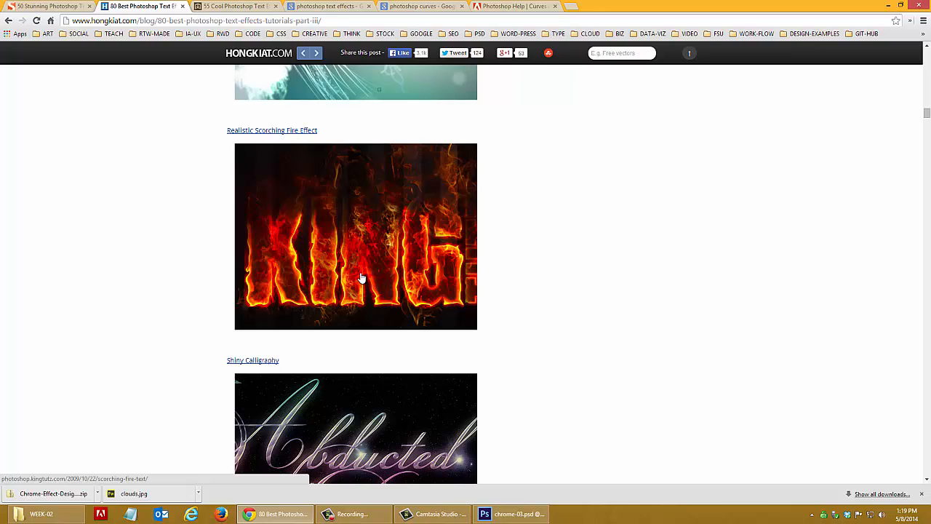
{"action": "scroll", "coordinate": [529, 354], "scroll_direction": "down", "scroll_amount": 8}
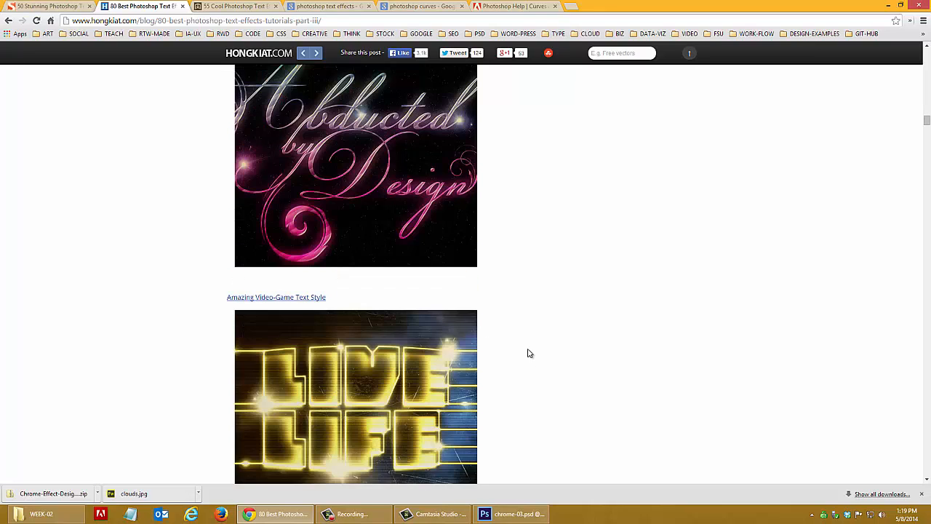
{"action": "scroll", "coordinate": [529, 354], "scroll_direction": "down", "scroll_amount": 3}
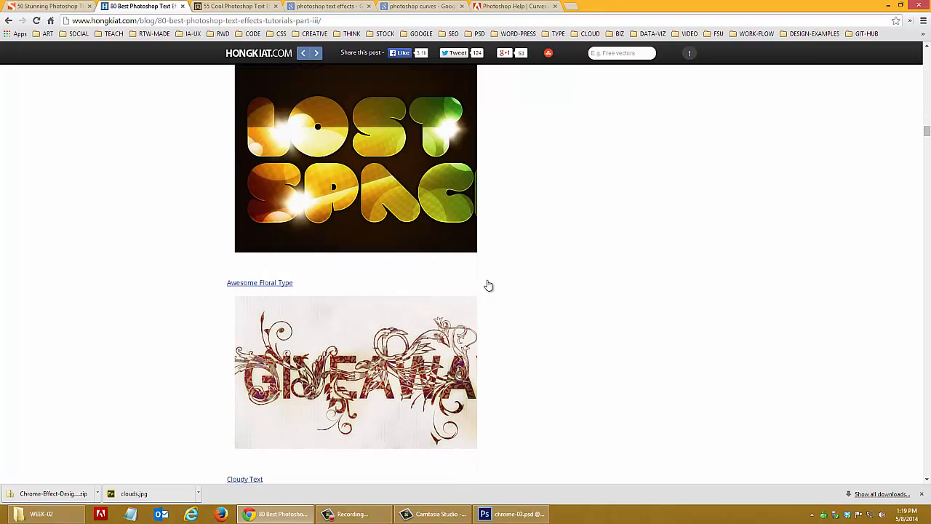
Browse Smashing Magazine's article "50 Stunning Photoshop Text Effect Tutorials" through its typography introduction
{"action": "left_click", "coordinate": [51, 7]}
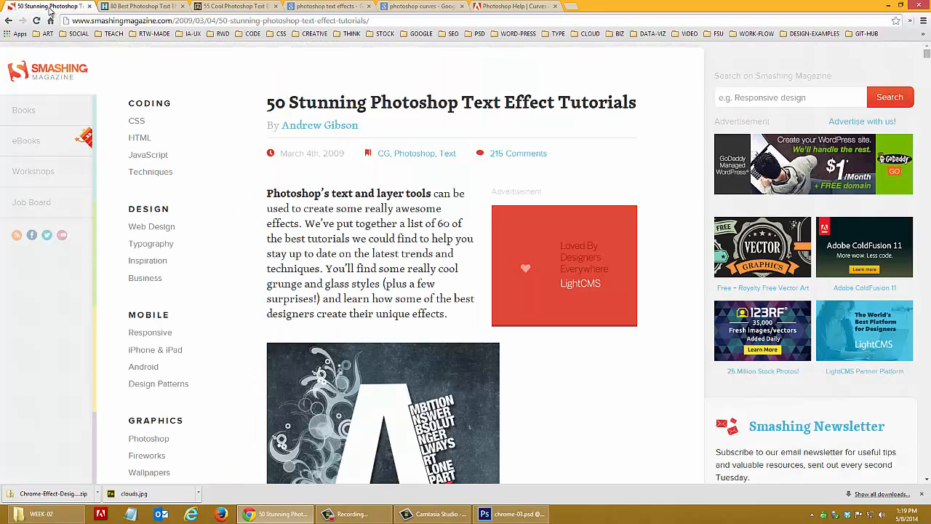
{"action": "scroll", "coordinate": [416, 272], "scroll_direction": "down", "scroll_amount": 5}
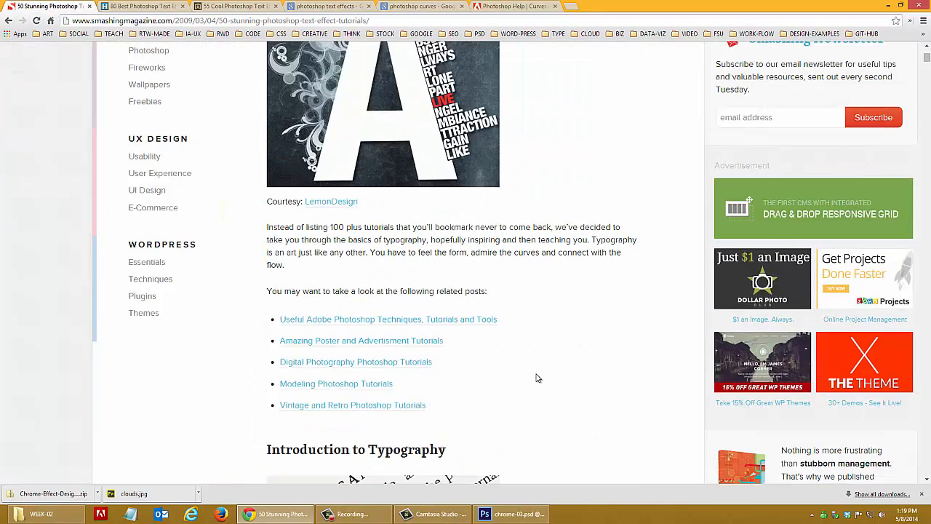
{"action": "scroll", "coordinate": [538, 373], "scroll_direction": "down", "scroll_amount": 5}
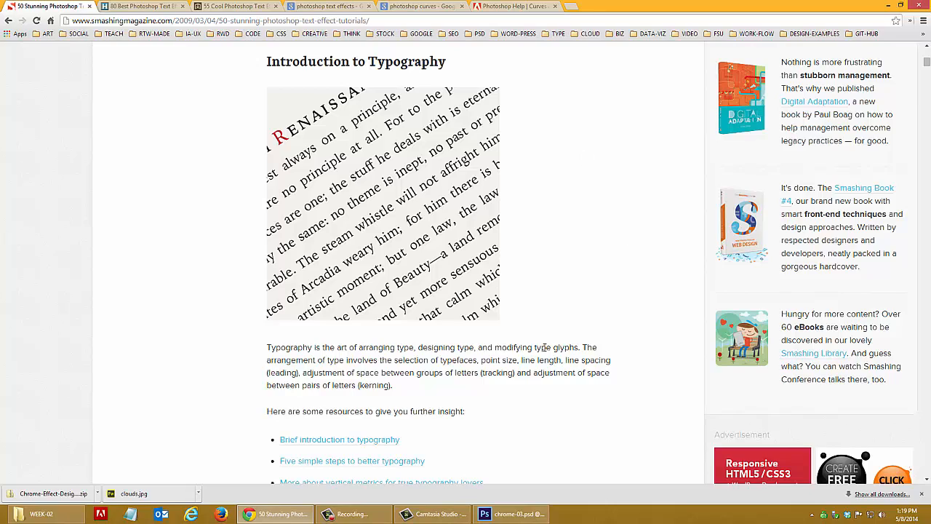
Browse the 3D text tutorials in Smashing Magazine's article down to the start of the Elements of Nature section
{"action": "scroll", "coordinate": [514, 341], "scroll_direction": "down", "scroll_amount": 10}
{"action": "scroll", "coordinate": [522, 339], "scroll_direction": "down", "scroll_amount": 15}
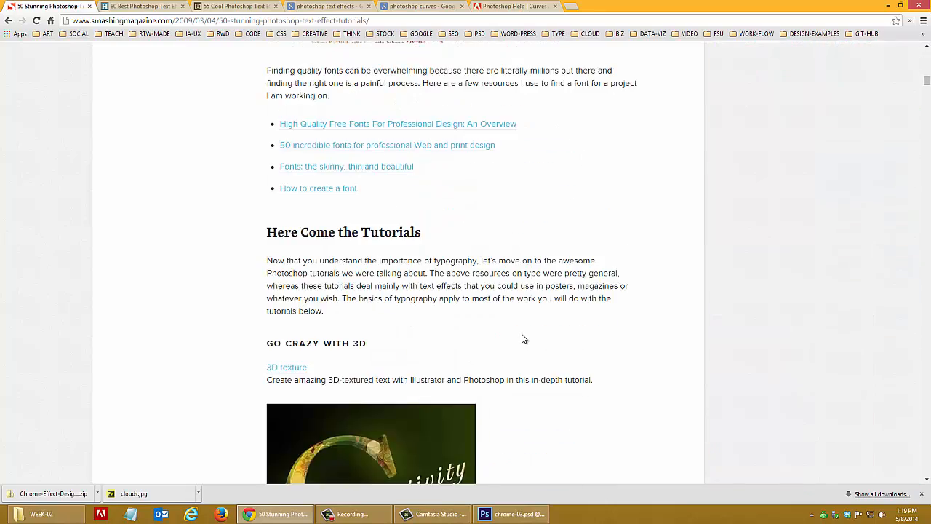
{"action": "scroll", "coordinate": [525, 342], "scroll_direction": "down", "scroll_amount": 10}
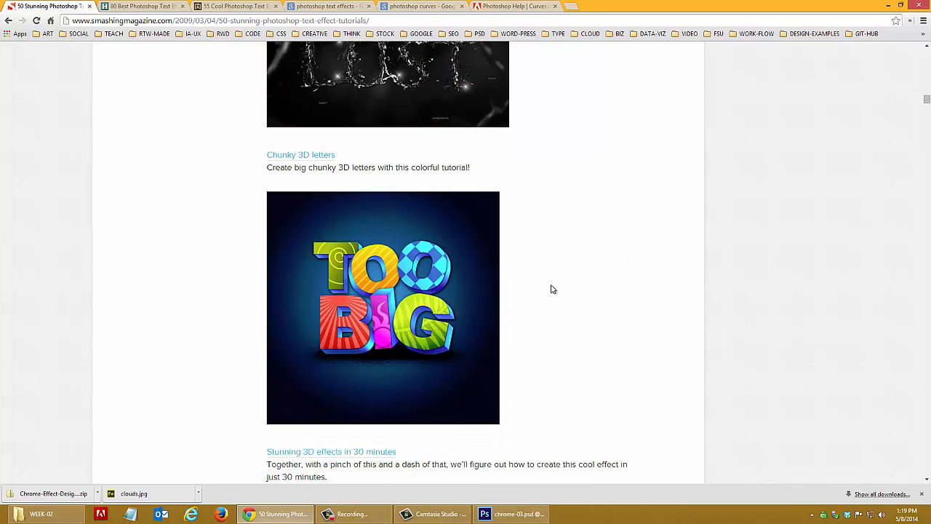
{"action": "scroll", "coordinate": [539, 292], "scroll_direction": "down", "scroll_amount": 5}
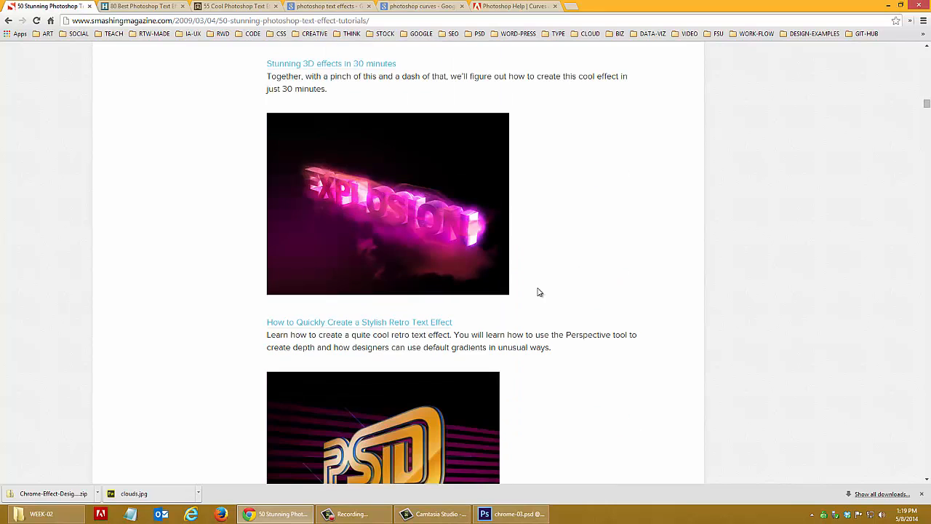
{"action": "scroll", "coordinate": [539, 292], "scroll_direction": "down", "scroll_amount": 8}
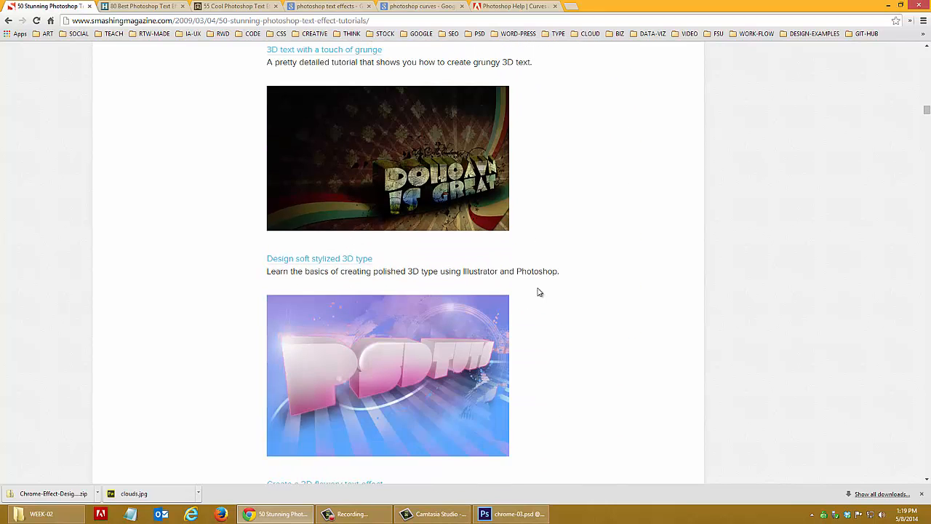
{"action": "scroll", "coordinate": [539, 292], "scroll_direction": "down", "scroll_amount": 5}
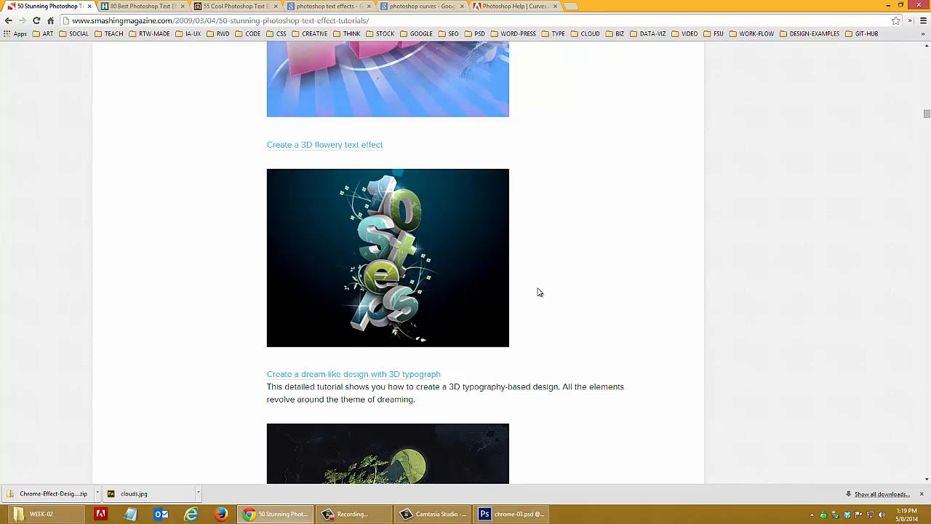
{"action": "scroll", "coordinate": [539, 292], "scroll_direction": "down", "scroll_amount": 7}
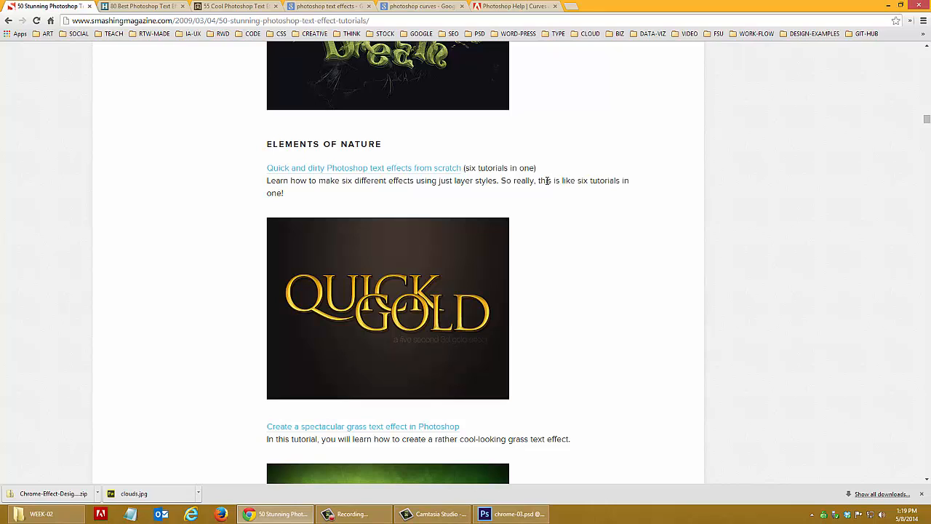
Read the description of the "Quick and dirty Photoshop text effects from scratch" tutorial, highlighting its last sentence and clearing the highlight
{"action": "left_click_drag", "start_coordinate": [502, 180], "coordinate": [626, 195]}
{"action": "left_click", "coordinate": [589, 184]}
{"action": "left_click_drag", "start_coordinate": [502, 181], "coordinate": [513, 189]}
{"action": "left_click", "coordinate": [537, 183]}
{"action": "left_click", "coordinate": [526, 181]}
{"action": "left_click_drag", "start_coordinate": [502, 180], "coordinate": [546, 194]}
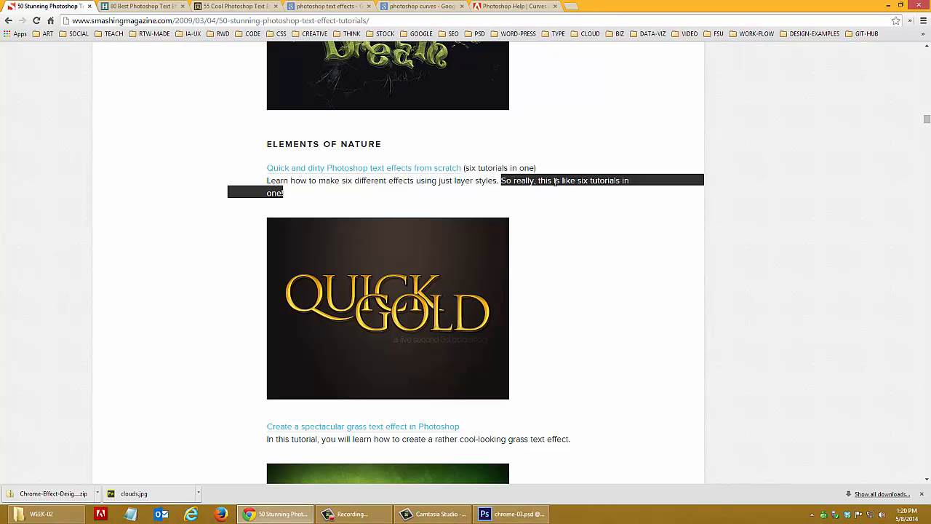
{"action": "left_click", "coordinate": [597, 309]}
Browse the Elements of Nature tutorials from the grass text effect through colored chrome to wood inlay
{"action": "scroll", "coordinate": [575, 302], "scroll_direction": "down", "scroll_amount": 4}
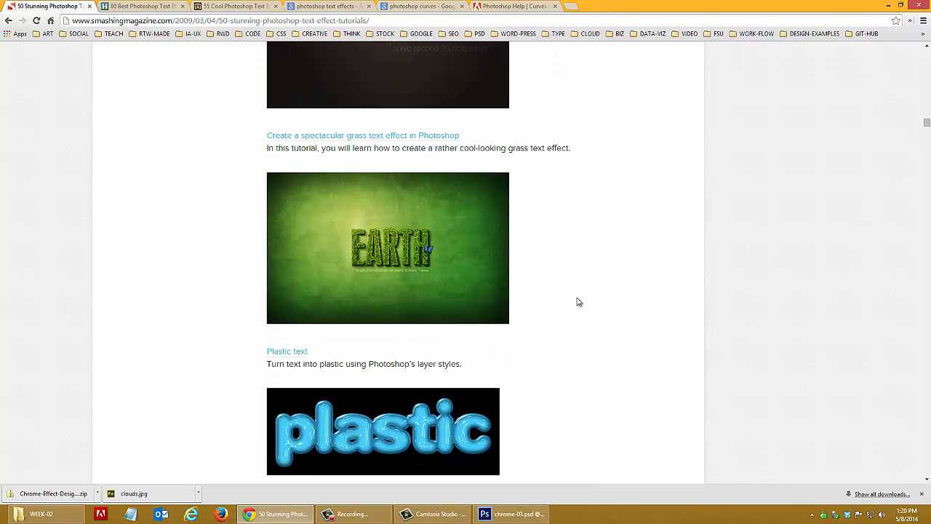
{"action": "scroll", "coordinate": [579, 302], "scroll_direction": "down", "scroll_amount": 20}
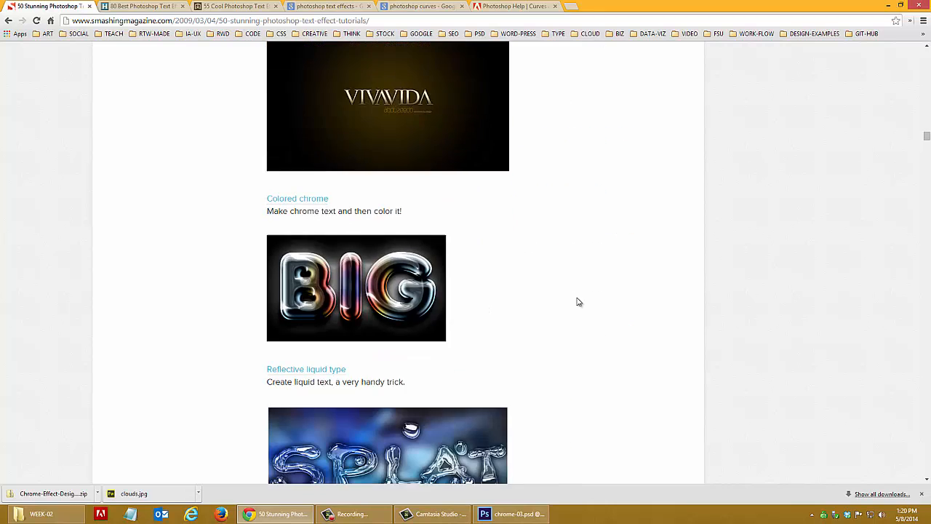
{"action": "scroll", "coordinate": [579, 302], "scroll_direction": "down", "scroll_amount": 4}
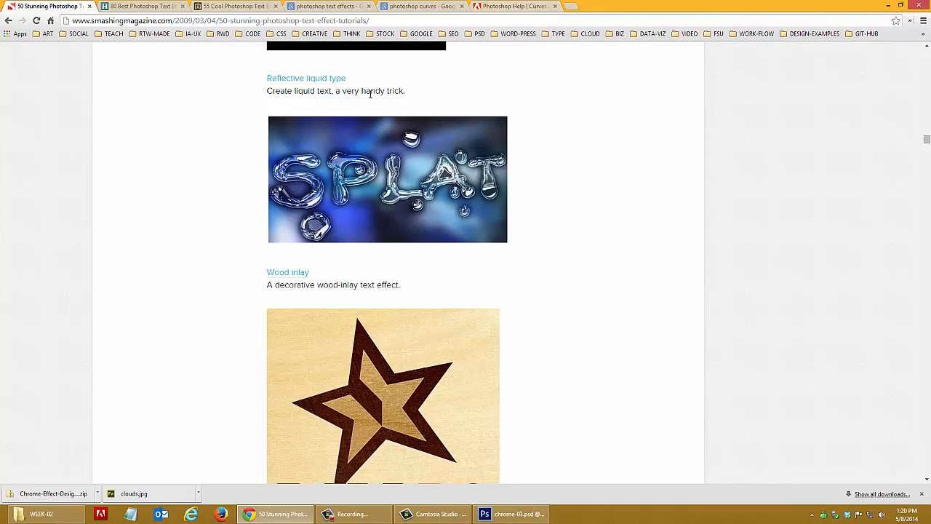
Review the Google results for "photoshop curves" and skim Adobe's Curves adjustment help page, including its panel diagrams and instructions
{"action": "left_click", "coordinate": [428, 7]}
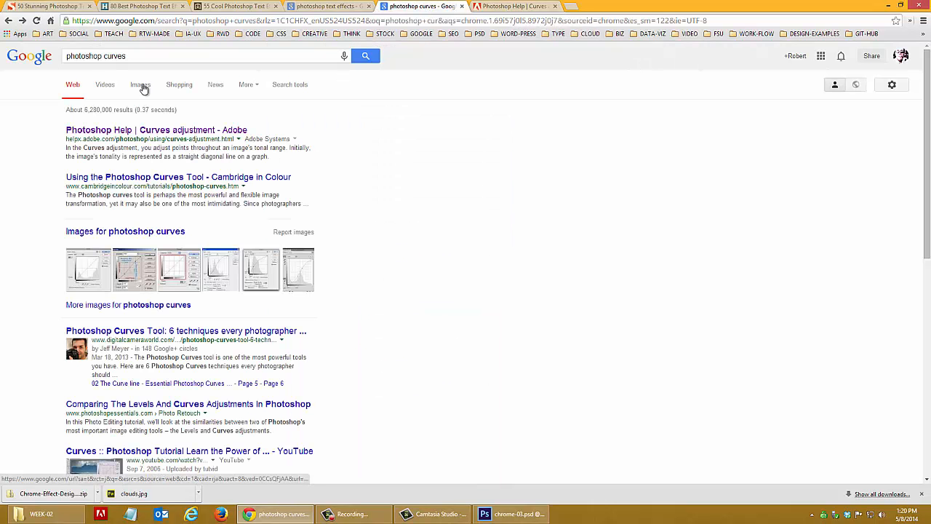
{"action": "left_click", "coordinate": [140, 57]}
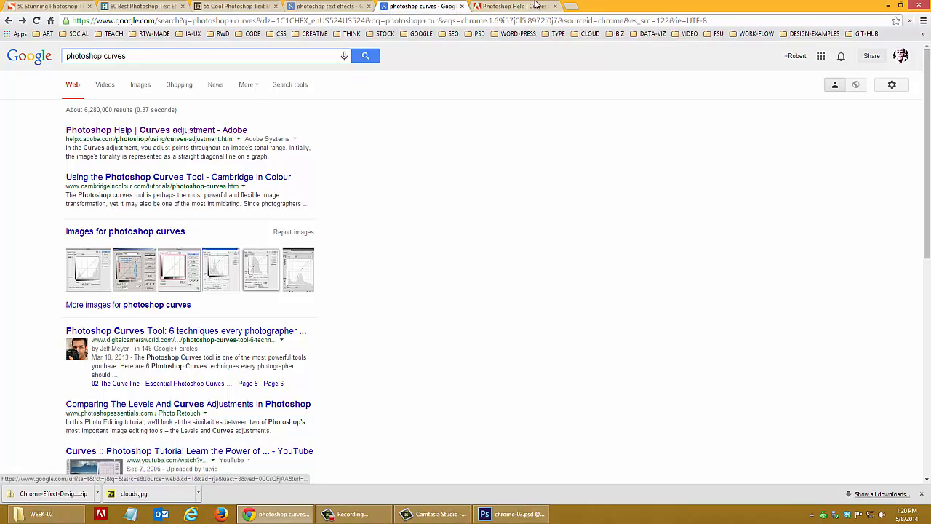
{"action": "left_click", "coordinate": [505, 10]}
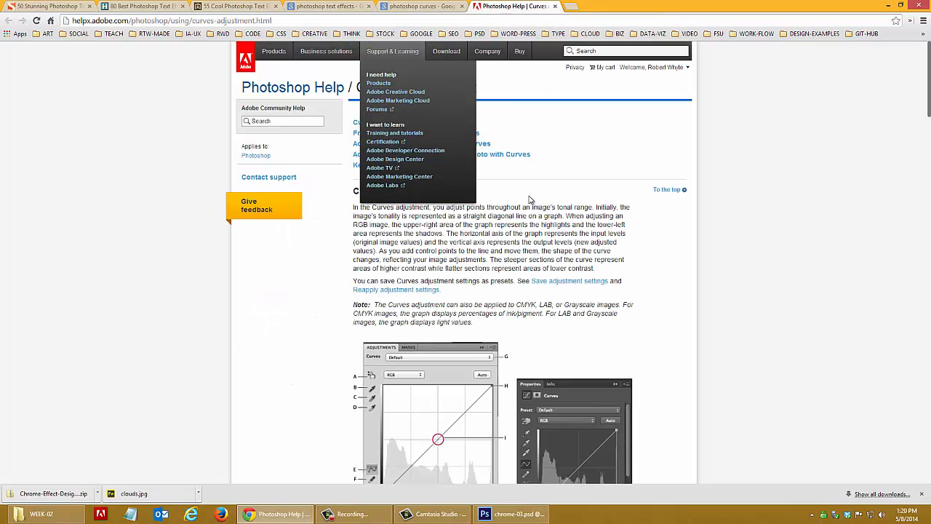
{"action": "scroll", "coordinate": [529, 206], "scroll_direction": "down", "scroll_amount": 4}
{"action": "scroll", "coordinate": [529, 211], "scroll_direction": "up", "scroll_amount": 1}
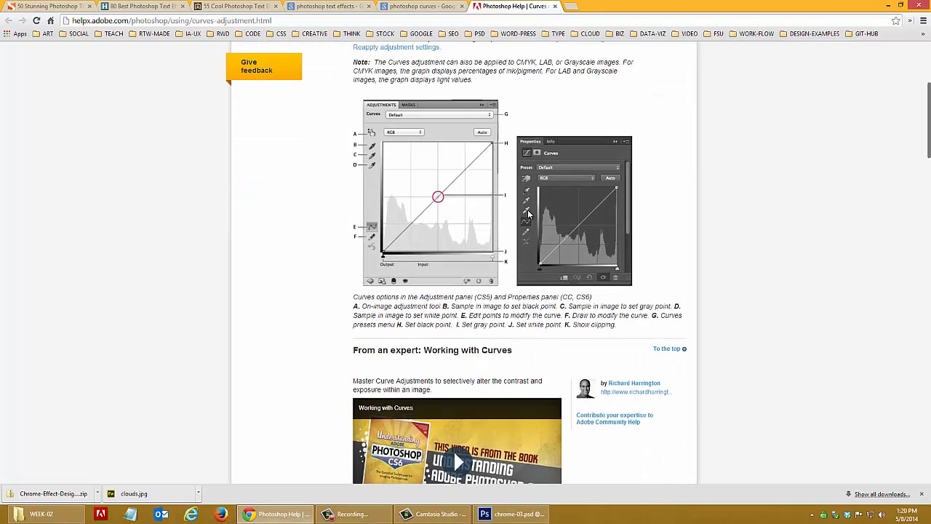
{"action": "scroll", "coordinate": [529, 213], "scroll_direction": "up", "scroll_amount": 2}
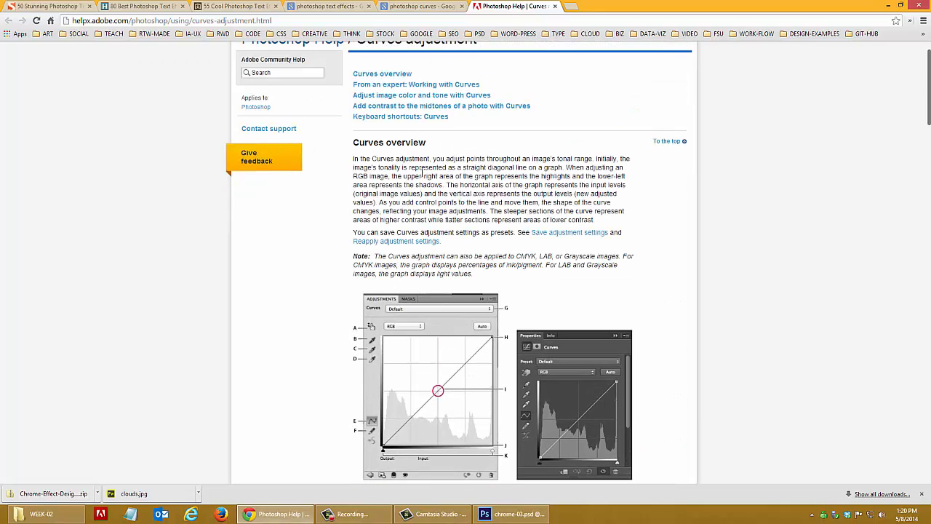
{"action": "scroll", "coordinate": [518, 165], "scroll_direction": "down", "scroll_amount": 5}
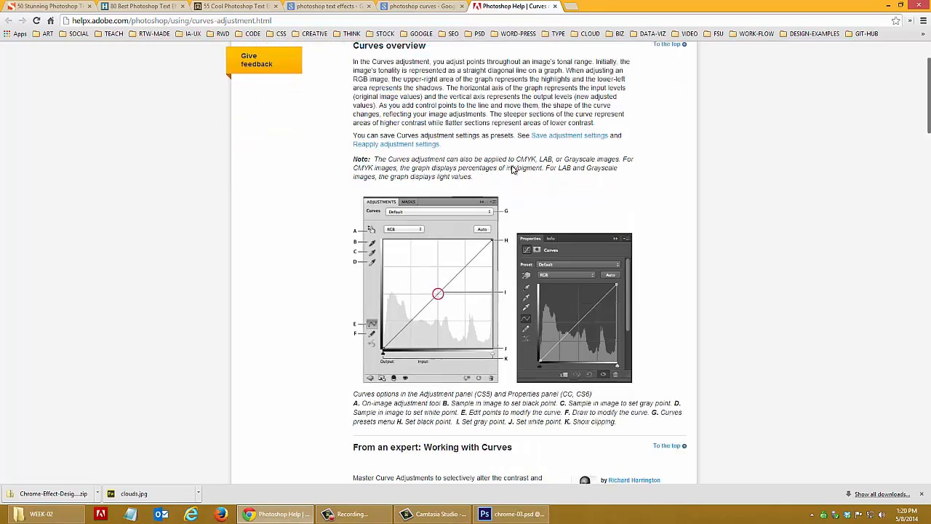
{"action": "scroll", "coordinate": [514, 170], "scroll_direction": "down", "scroll_amount": 5}
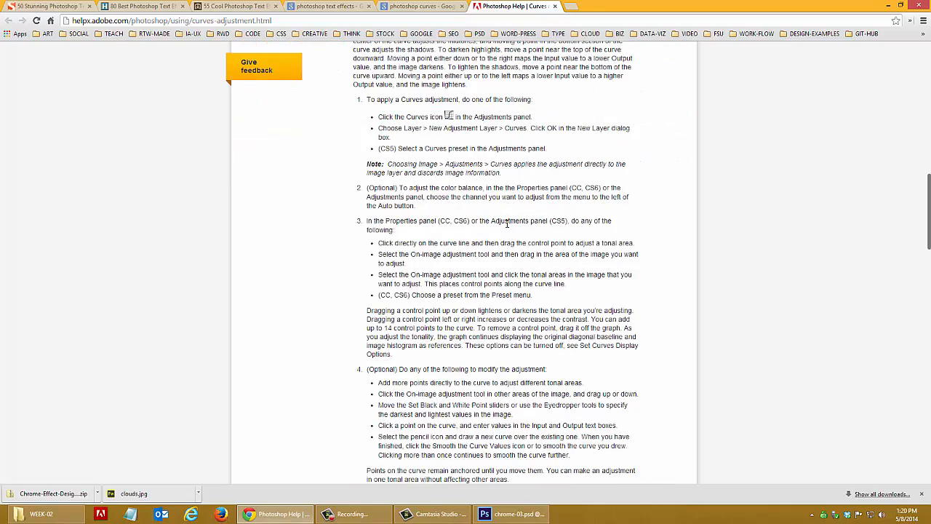
{"action": "scroll", "coordinate": [507, 223], "scroll_direction": "up", "scroll_amount": 10}
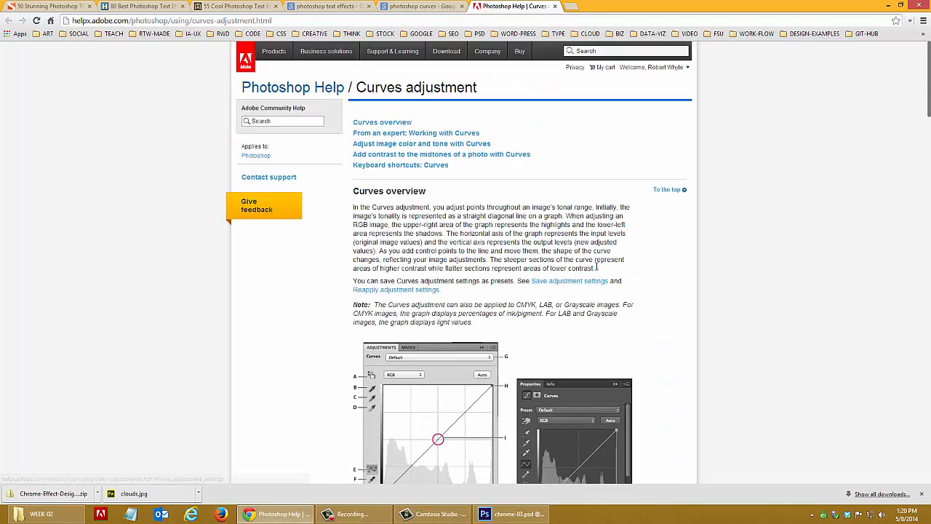
Highlight the Curves overview section for reading, clear the highlight, and switch back to chrome-03.psd in Photoshop
{"action": "left_click_drag", "start_coordinate": [597, 268], "coordinate": [354, 192]}
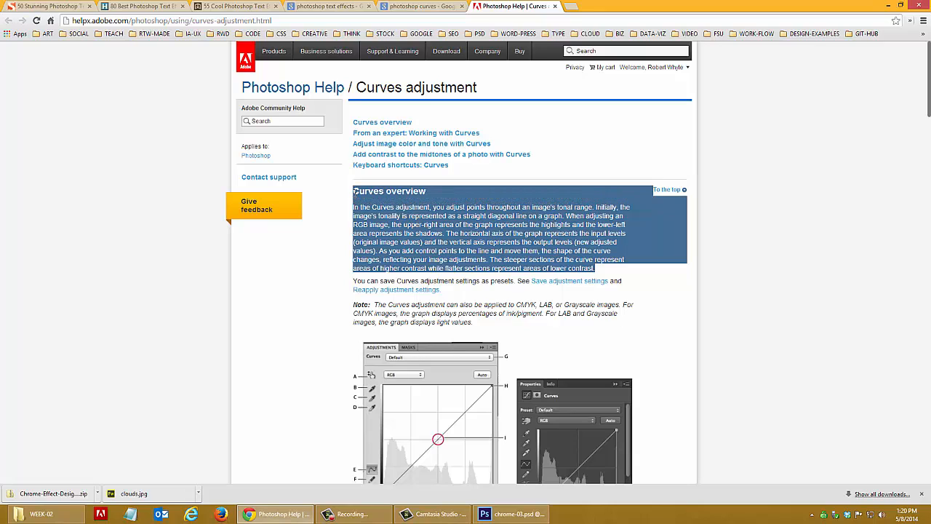
{"action": "left_click", "coordinate": [428, 233]}
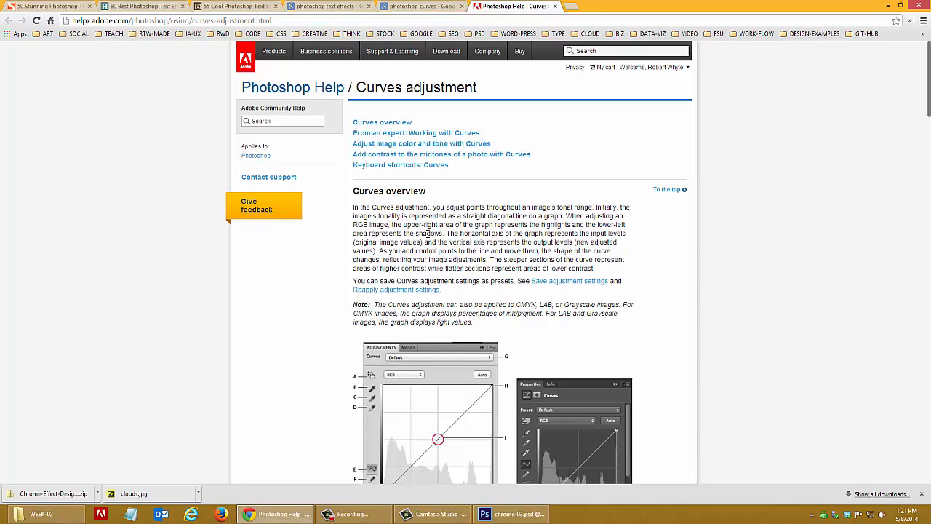
{"action": "left_click", "coordinate": [509, 513]}
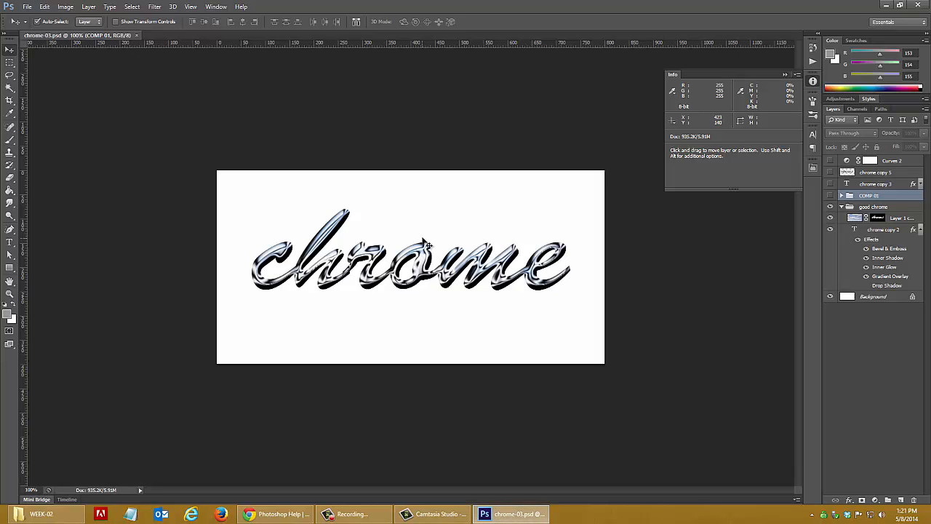